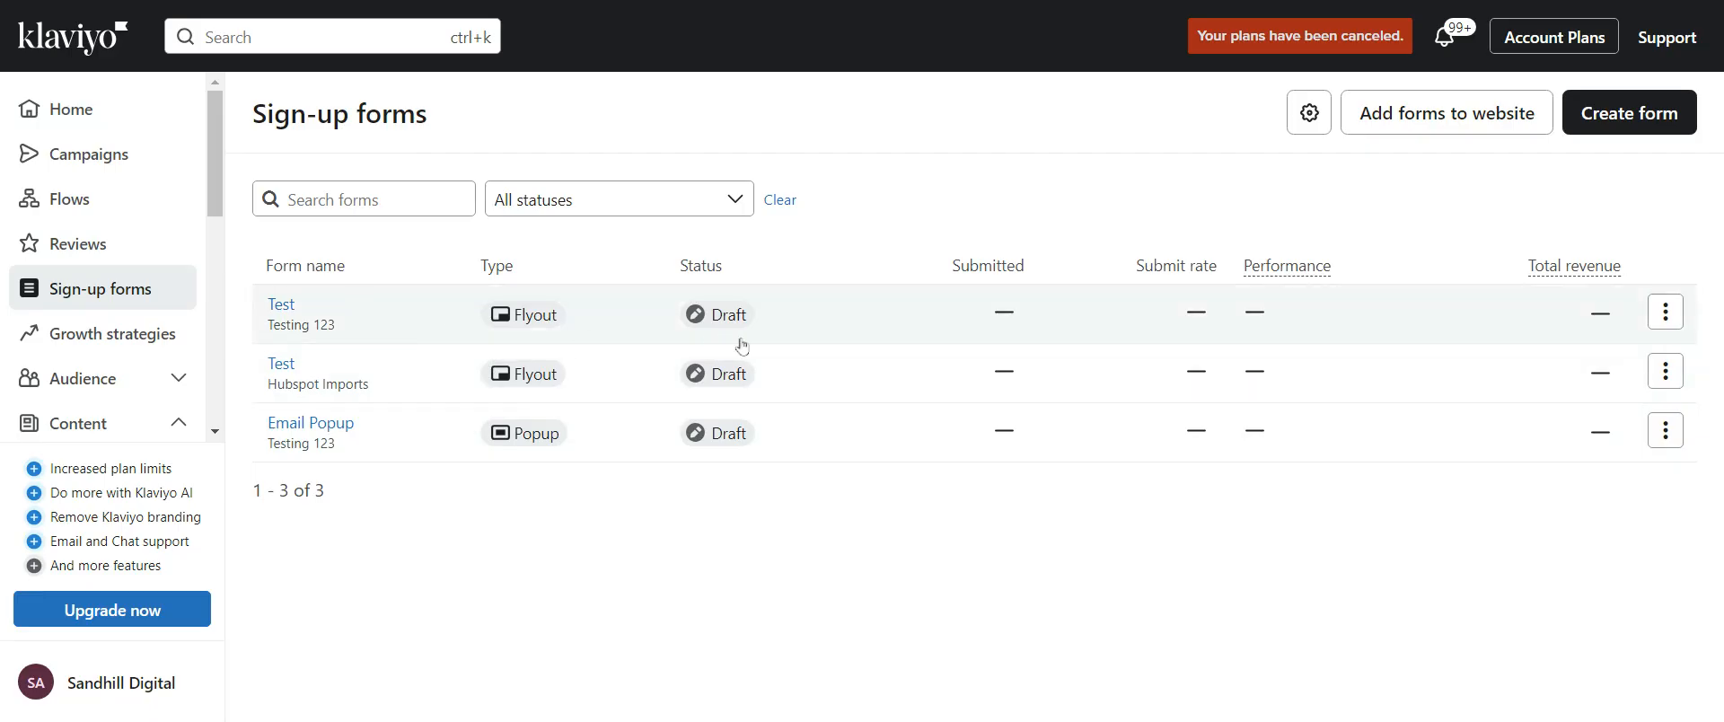
# Open the form creation page from the sign-up forms list
pyautogui.click(1656, 131)
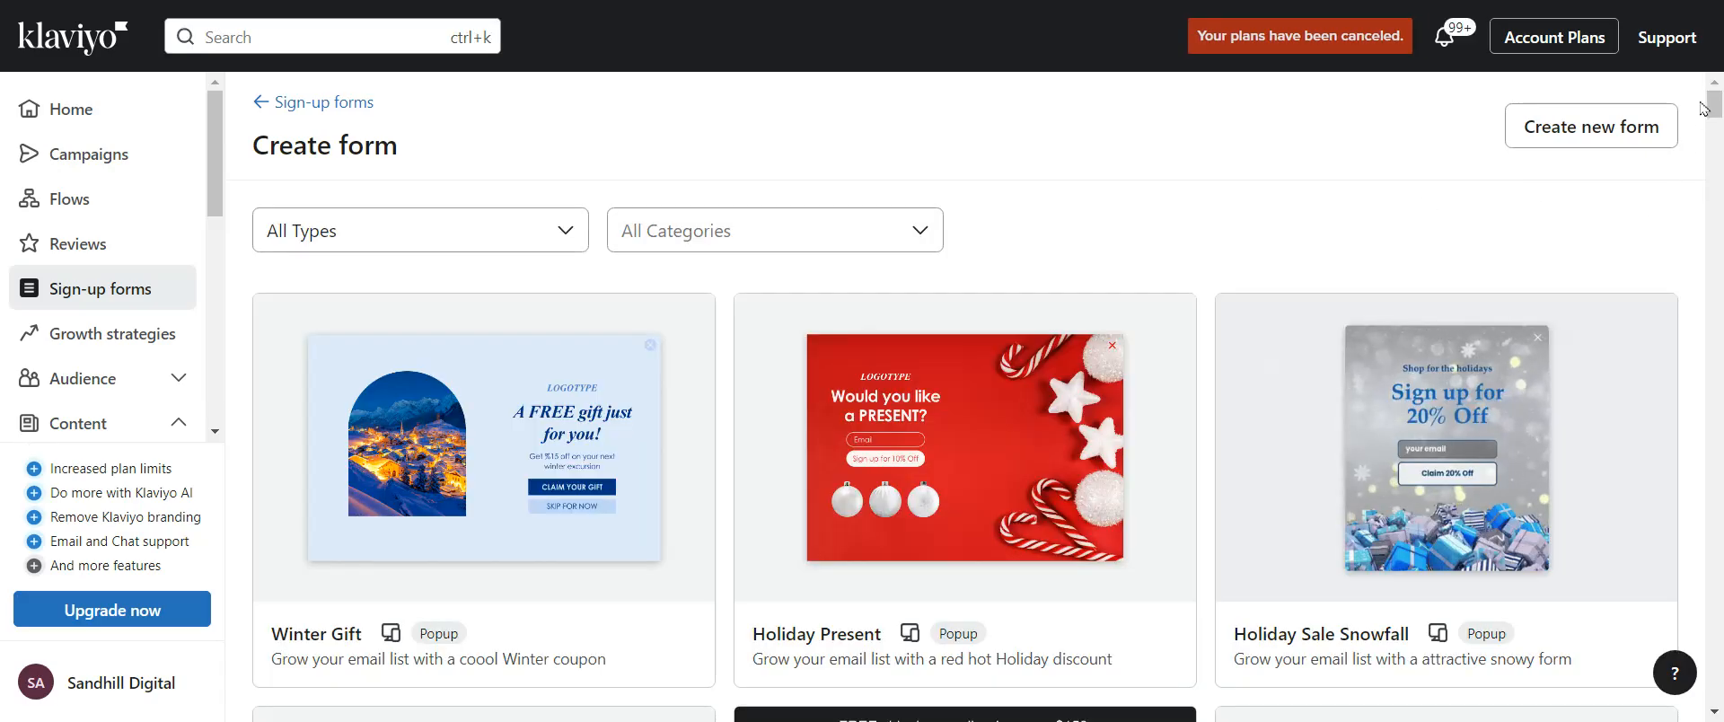
pyautogui.moveTo(1711, 106)
pyautogui.mouseDown()
pyautogui.moveTo(1711, 247)
pyautogui.moveTo(1713, 100)
pyautogui.mouseUp()
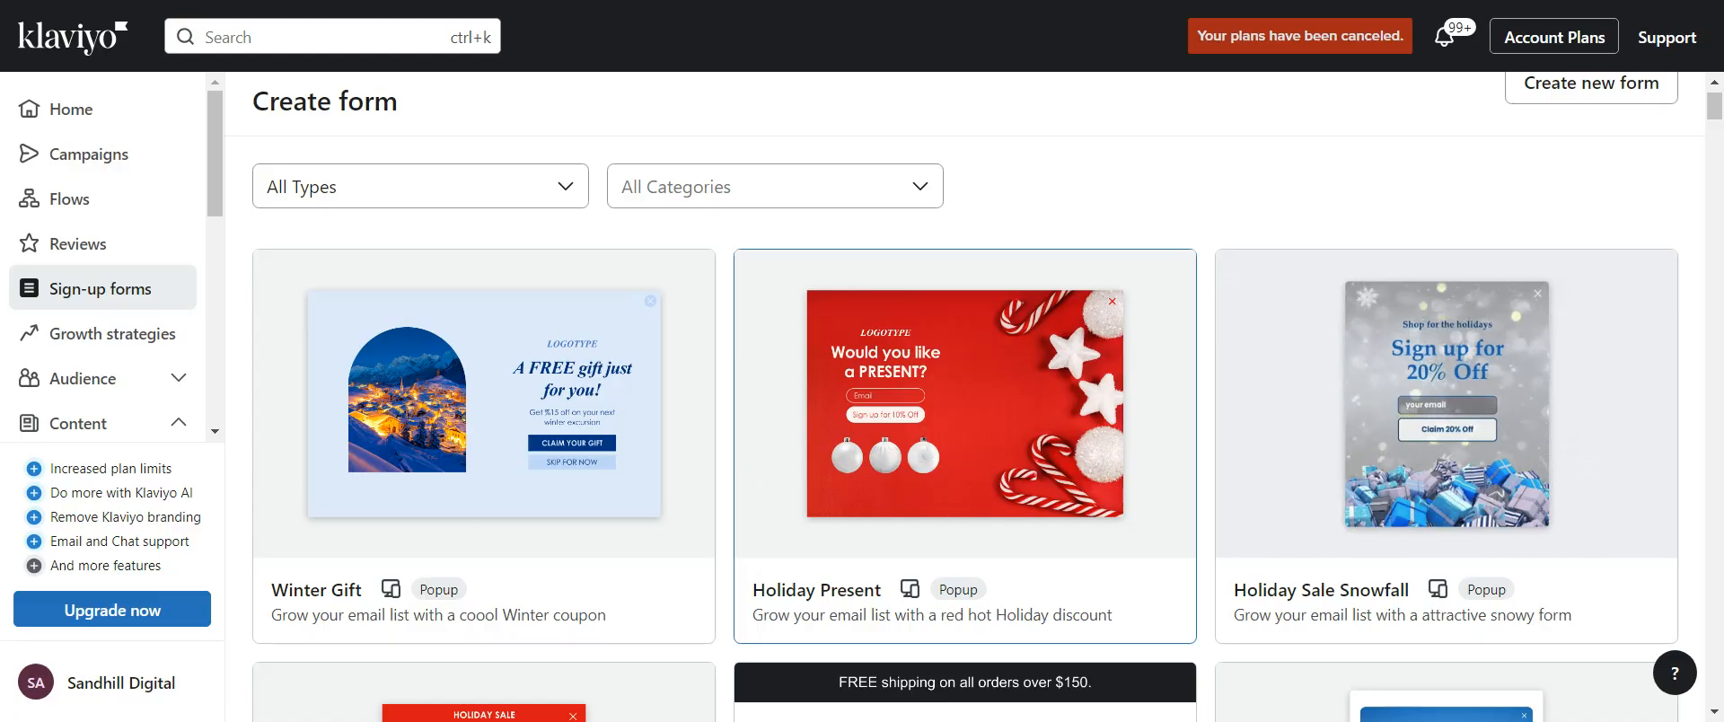
pyautogui.scroll(1, 1591, 110)
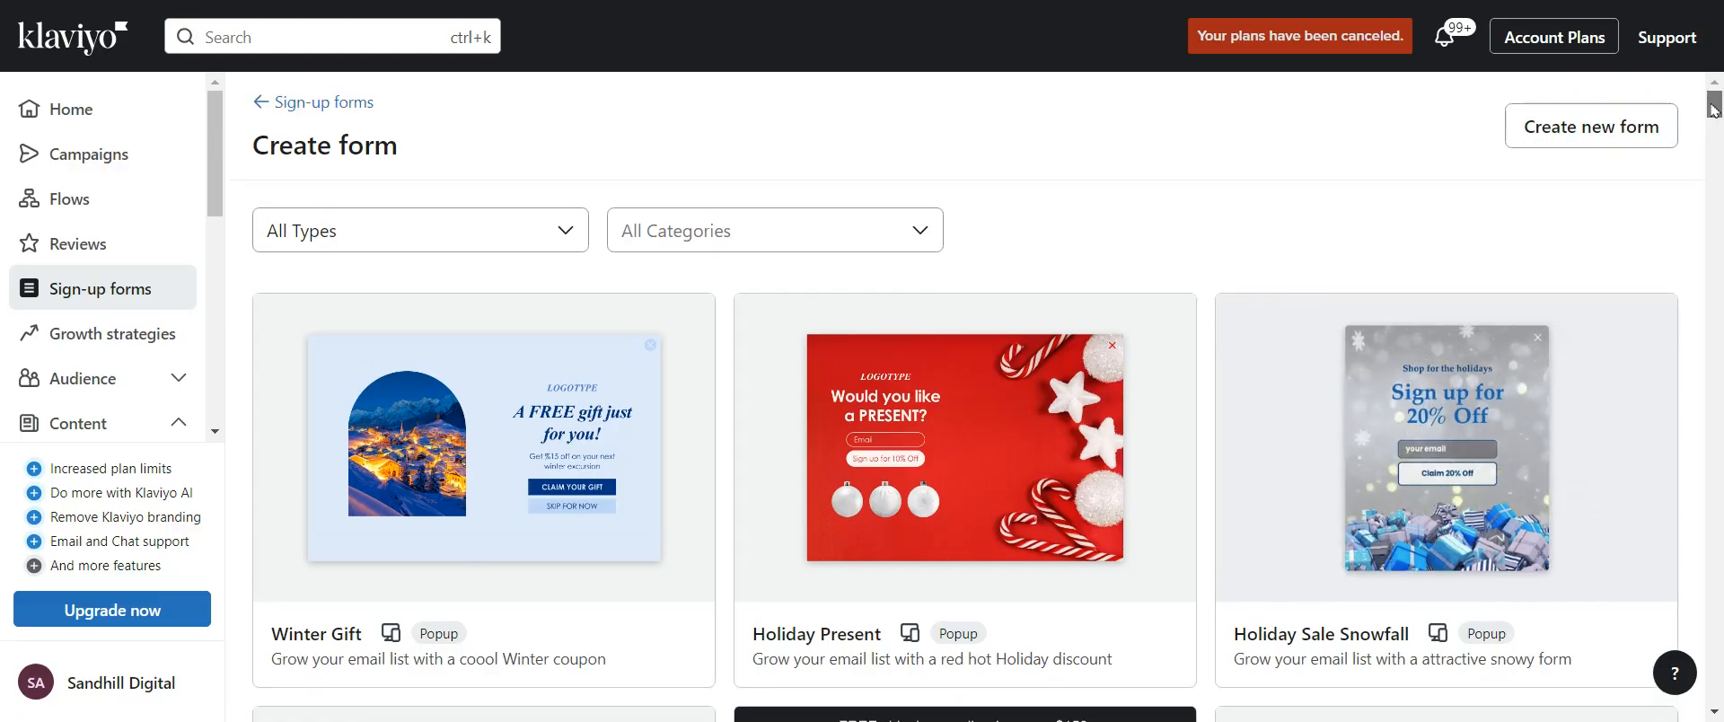
# Start a new form from scratch and name it New Form
pyautogui.click(1593, 131)
pyautogui.click(1312, 173)
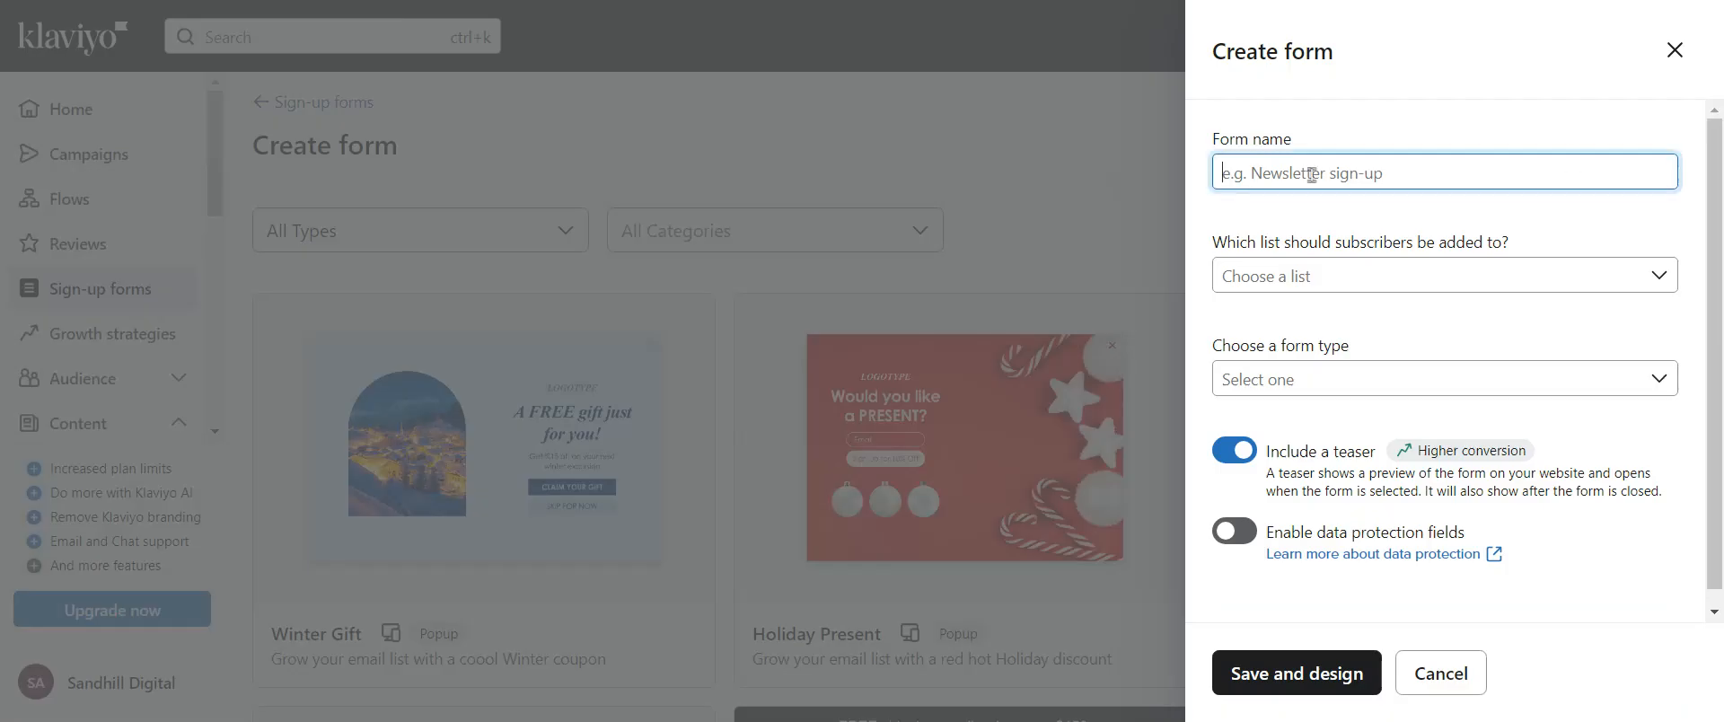
pyautogui.write('New Form')
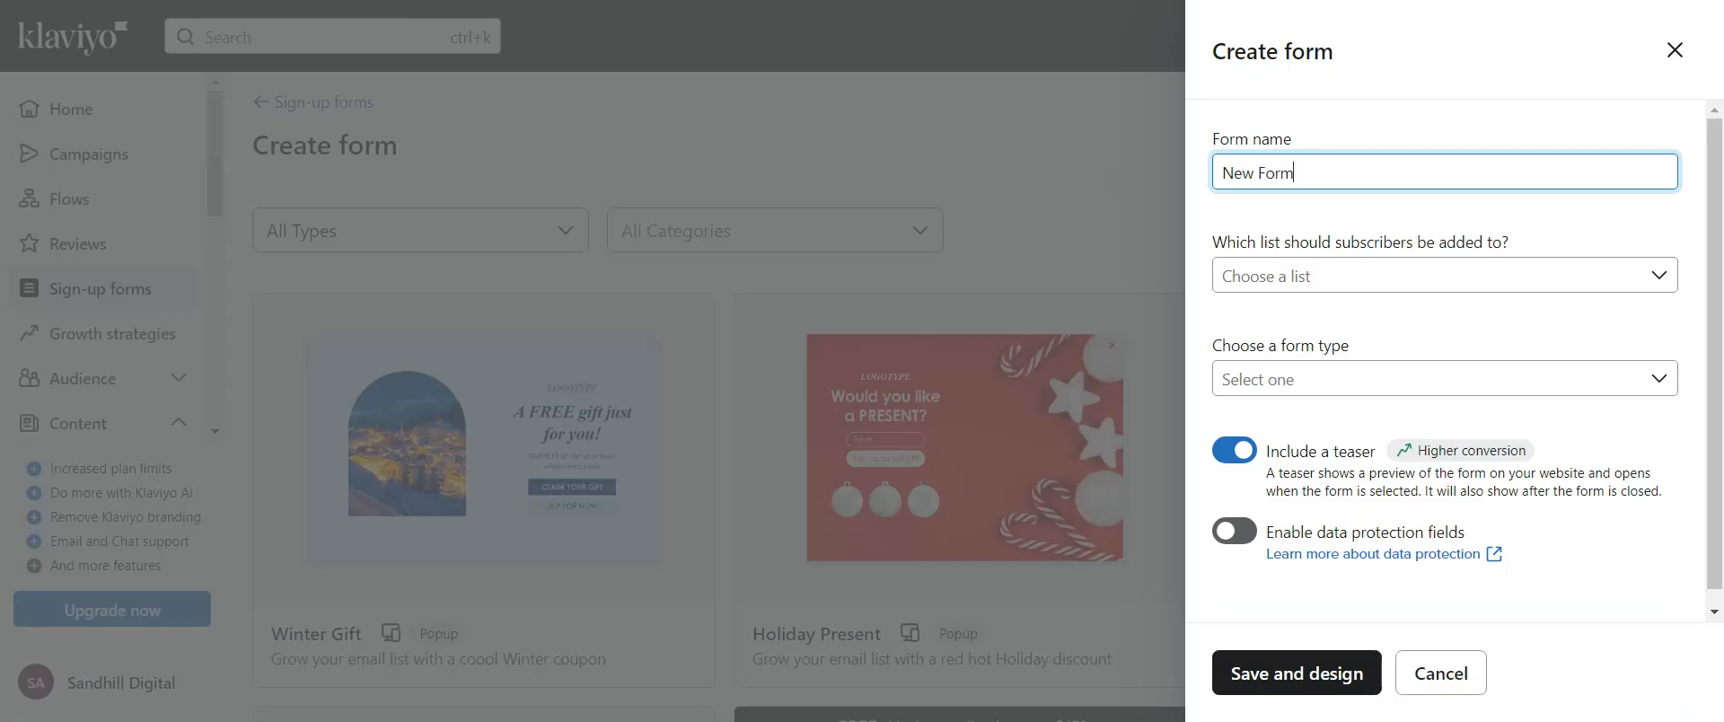
# Set the subscriber list to Testing 123 and the form type to Flyout
pyautogui.click(1371, 273)
pyautogui.click(1358, 333)
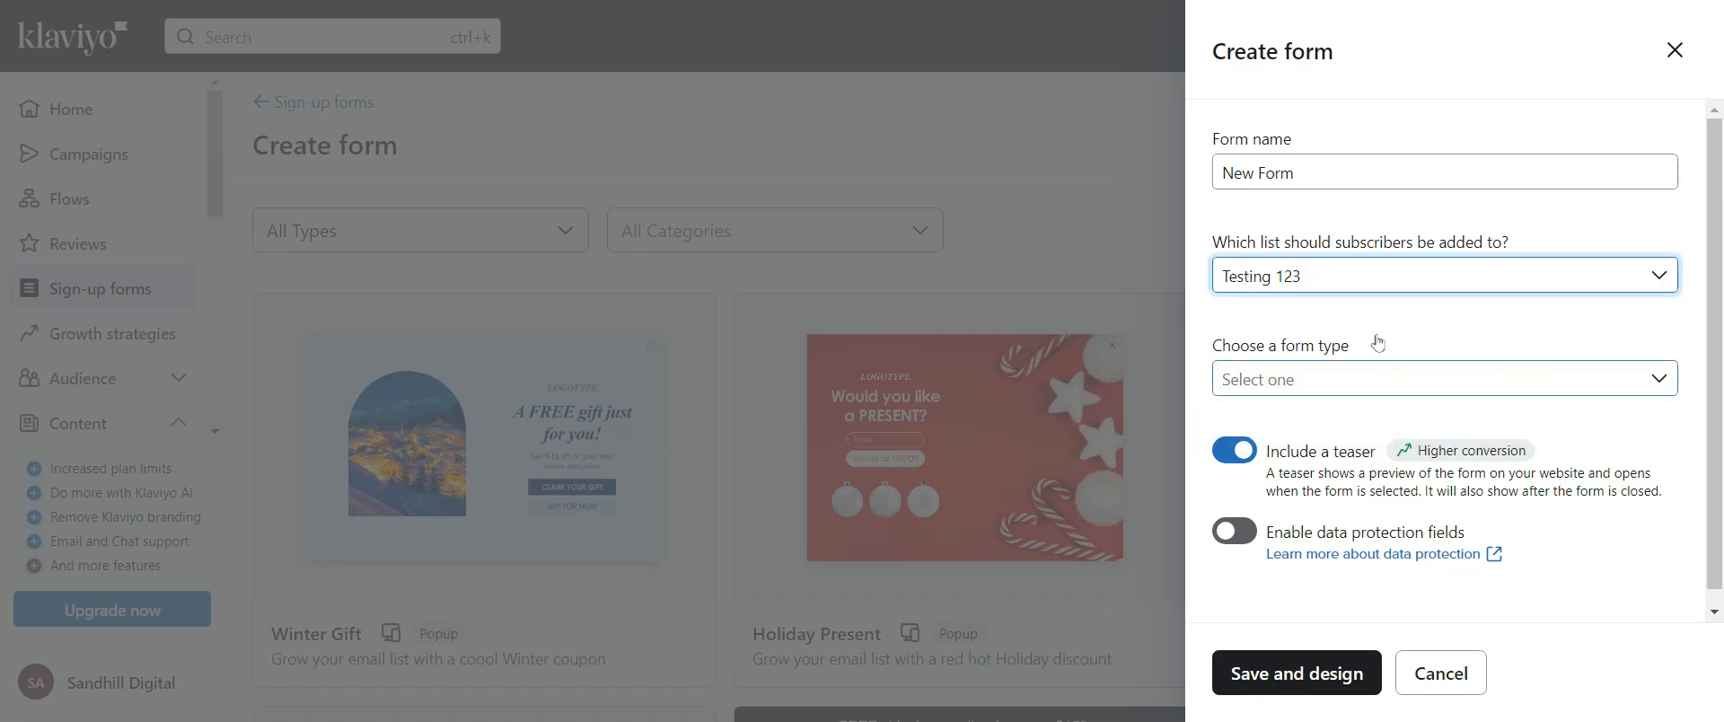
pyautogui.click(1356, 375)
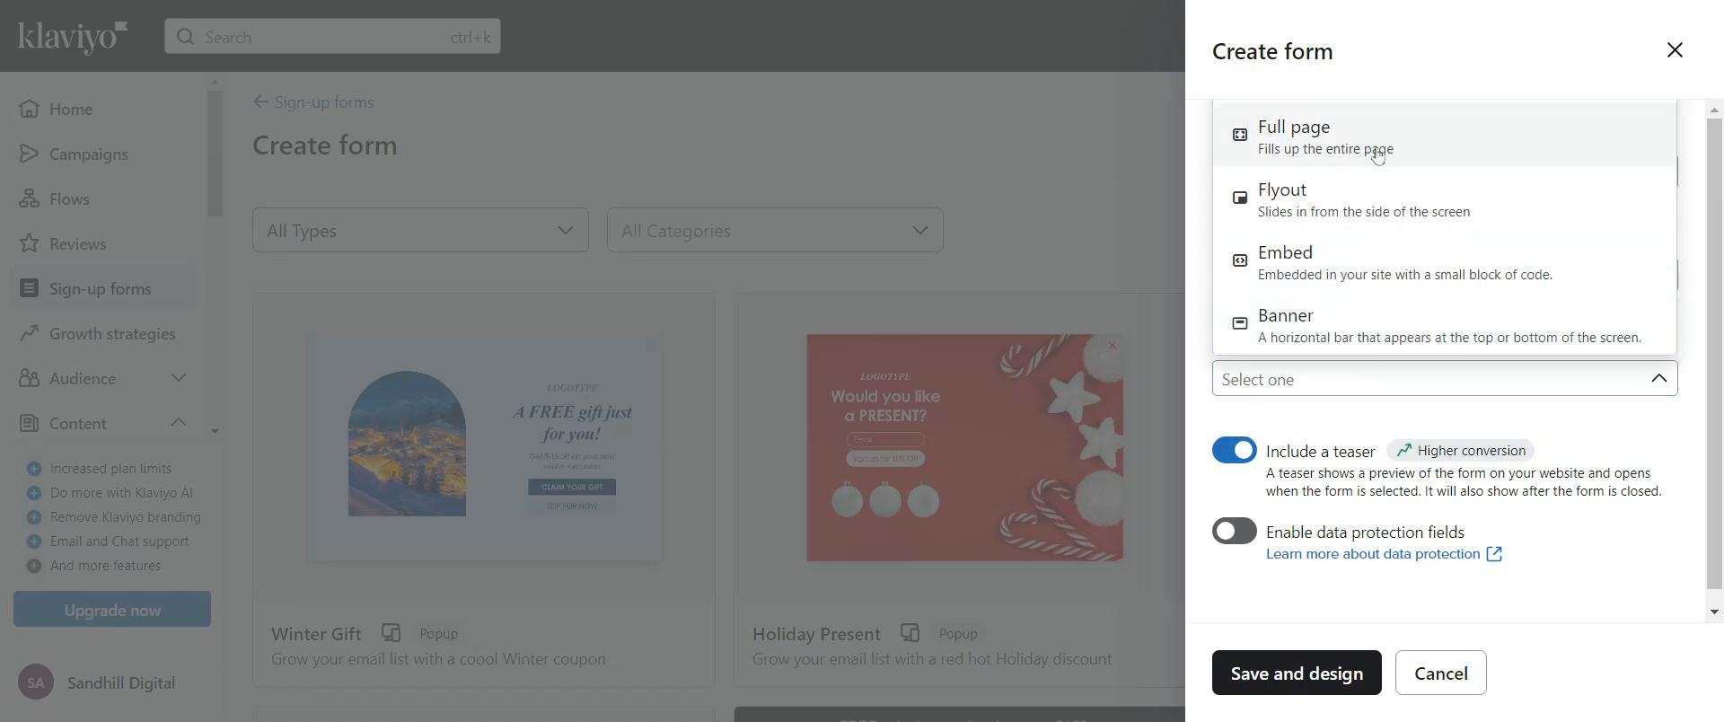
pyautogui.click(1299, 208)
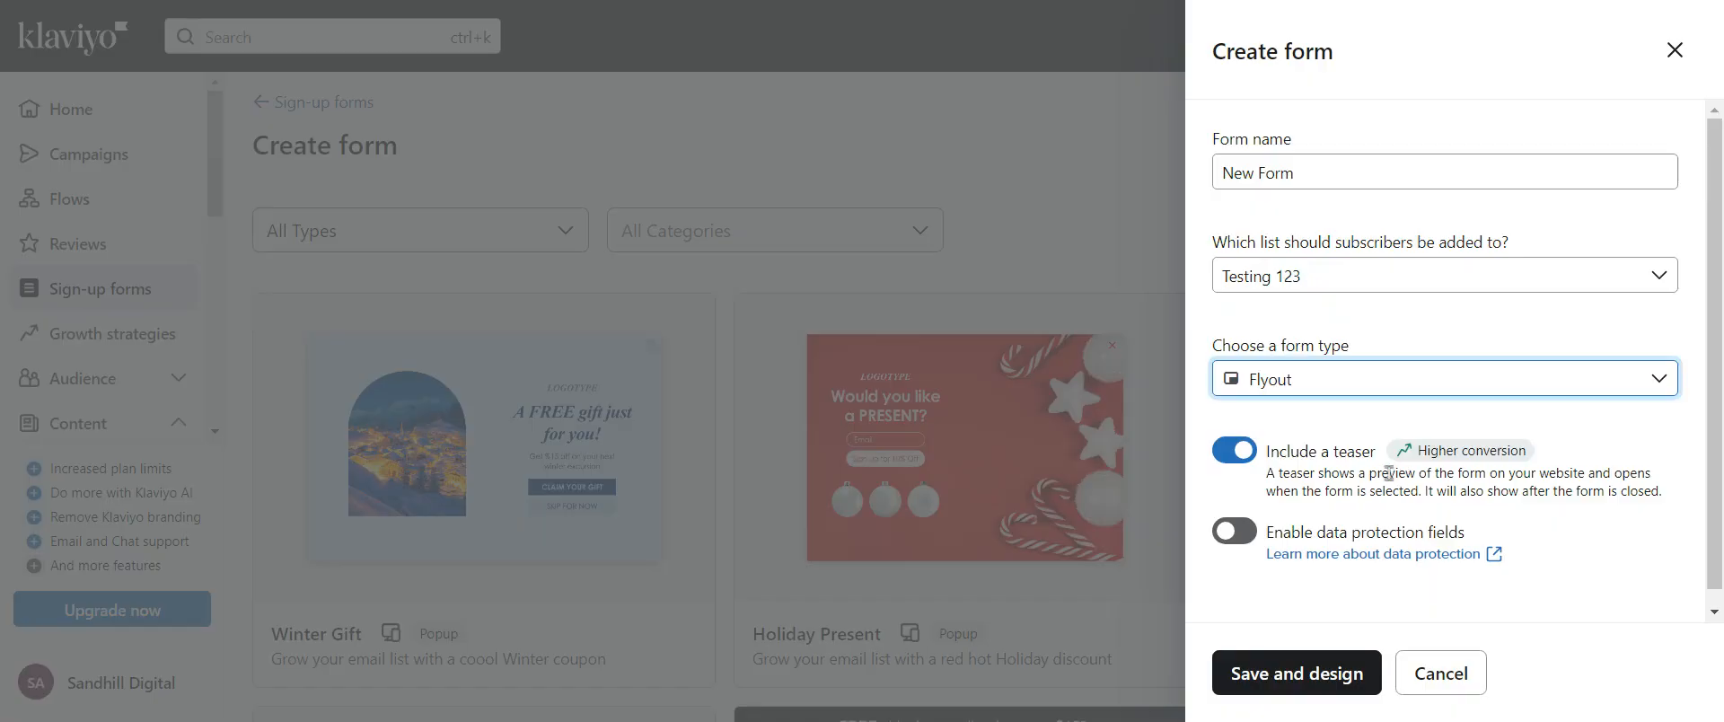
# Enable data protection fields, then save the form and open the designer
pyautogui.click(1234, 531)
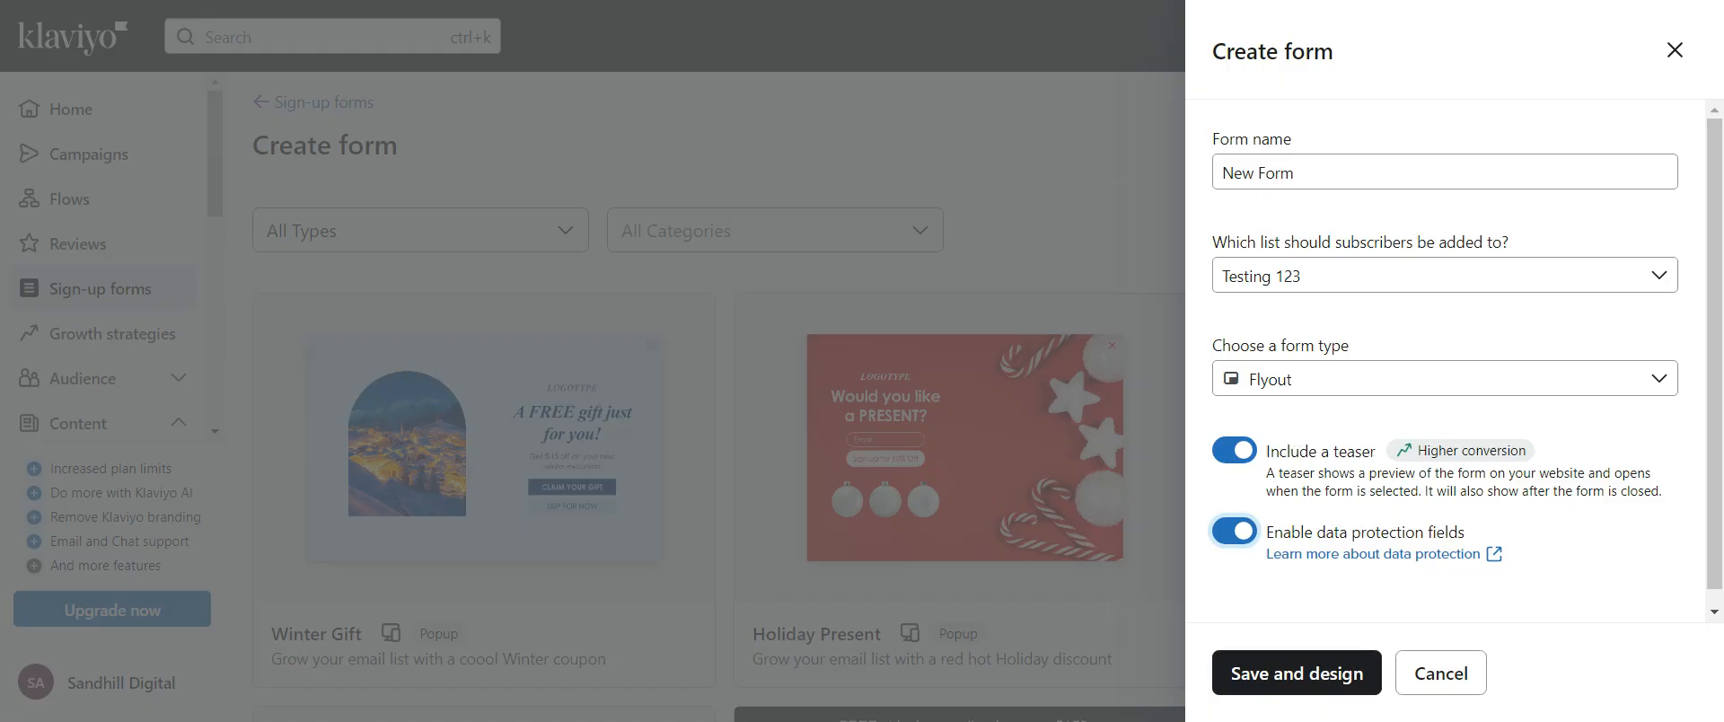
pyautogui.click(1293, 678)
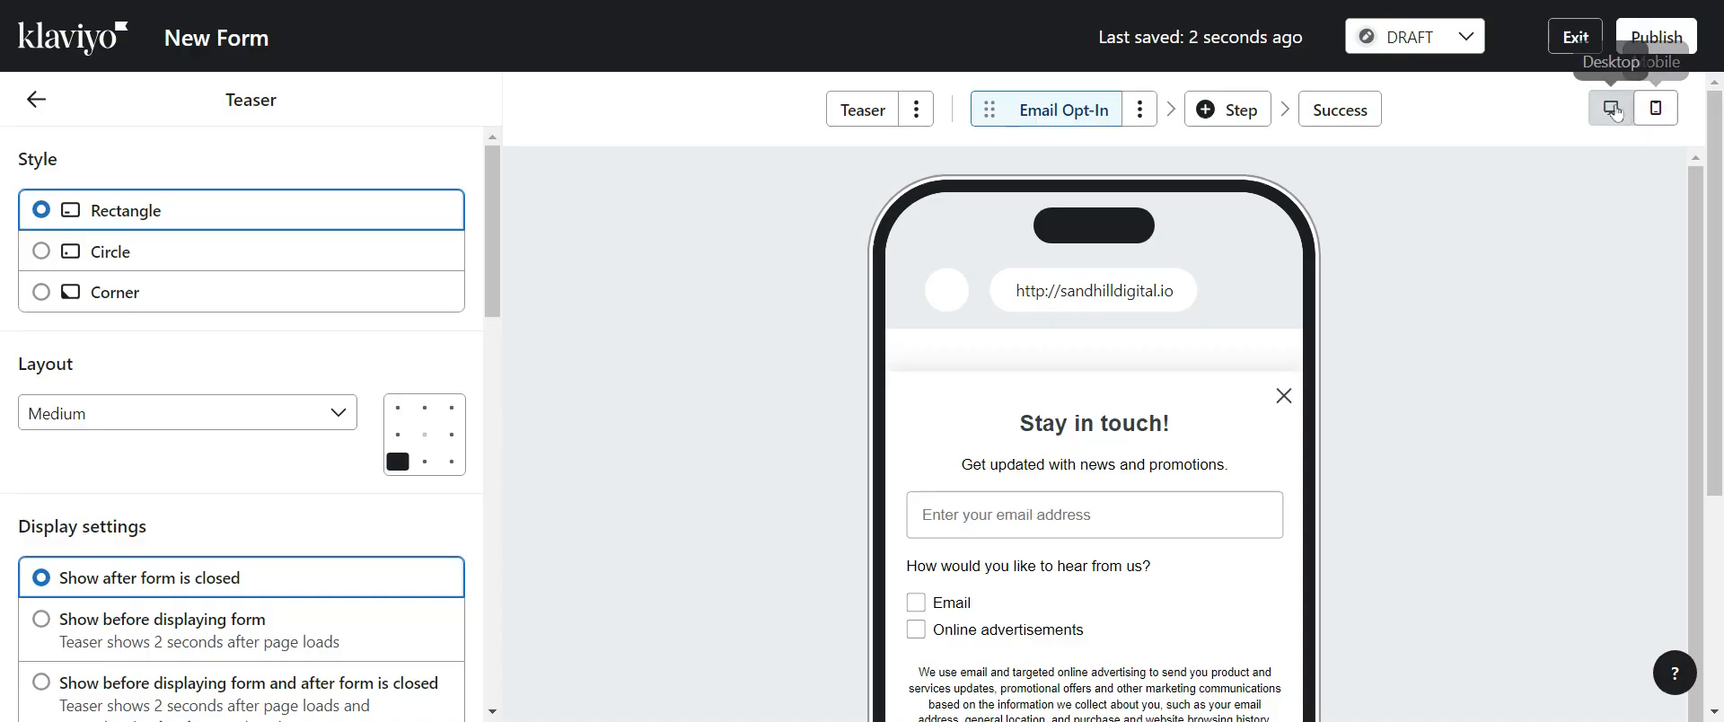
# Preview the form in desktop and mobile views and review the teaser settings
pyautogui.click(1615, 110)
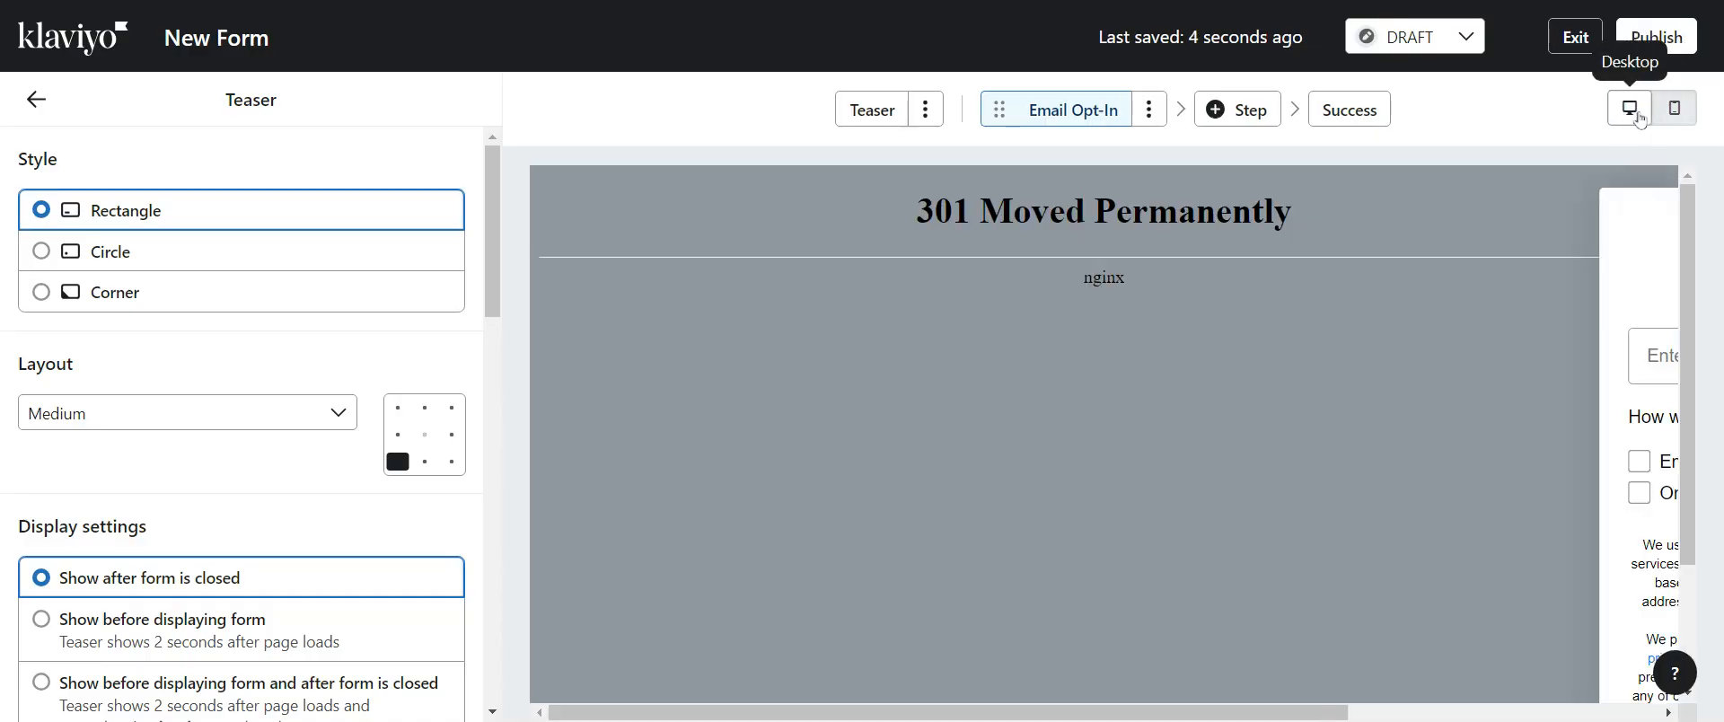
pyautogui.click(1672, 109)
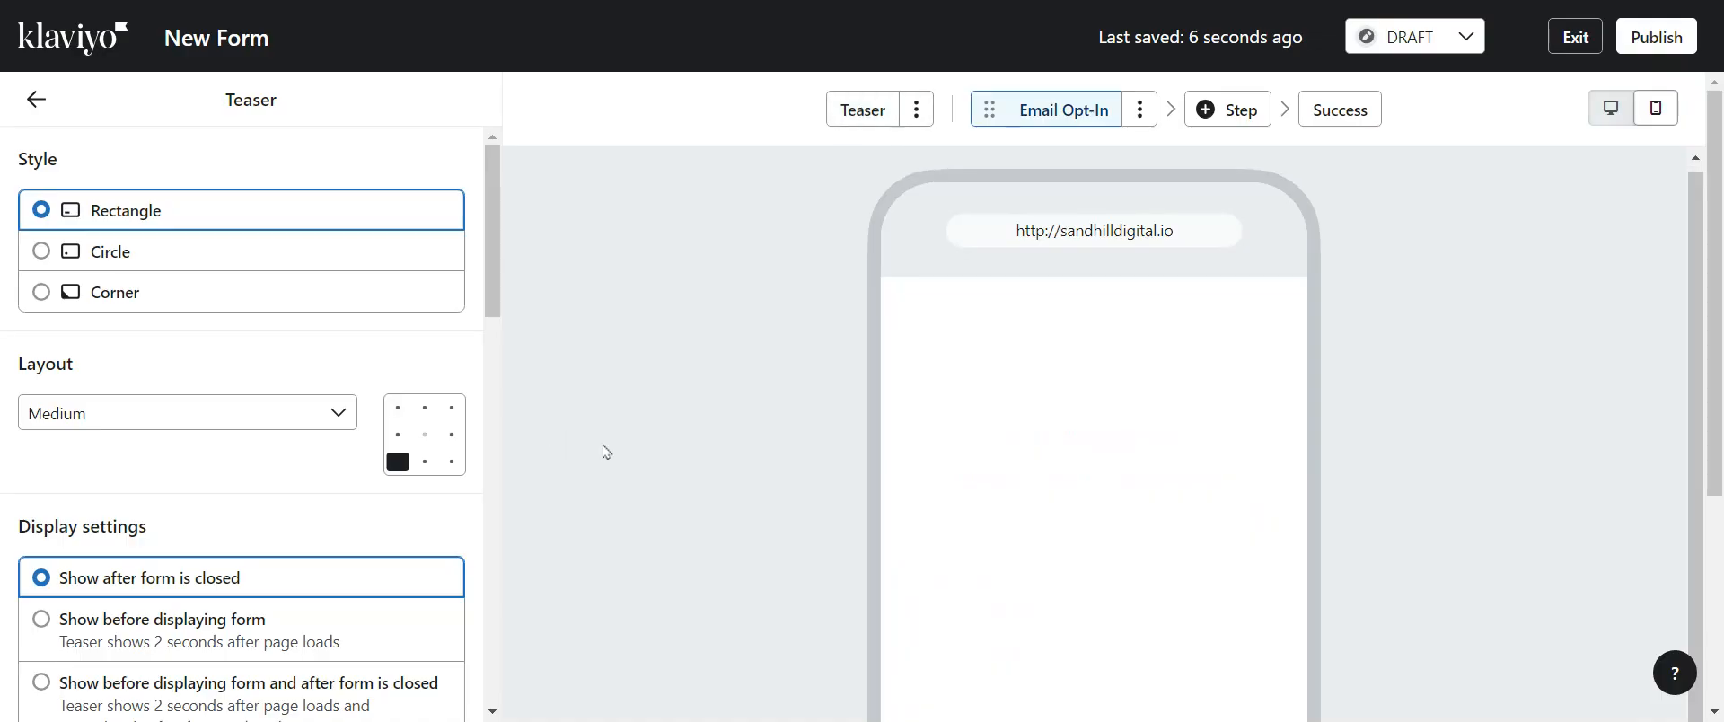
pyautogui.click(1611, 108)
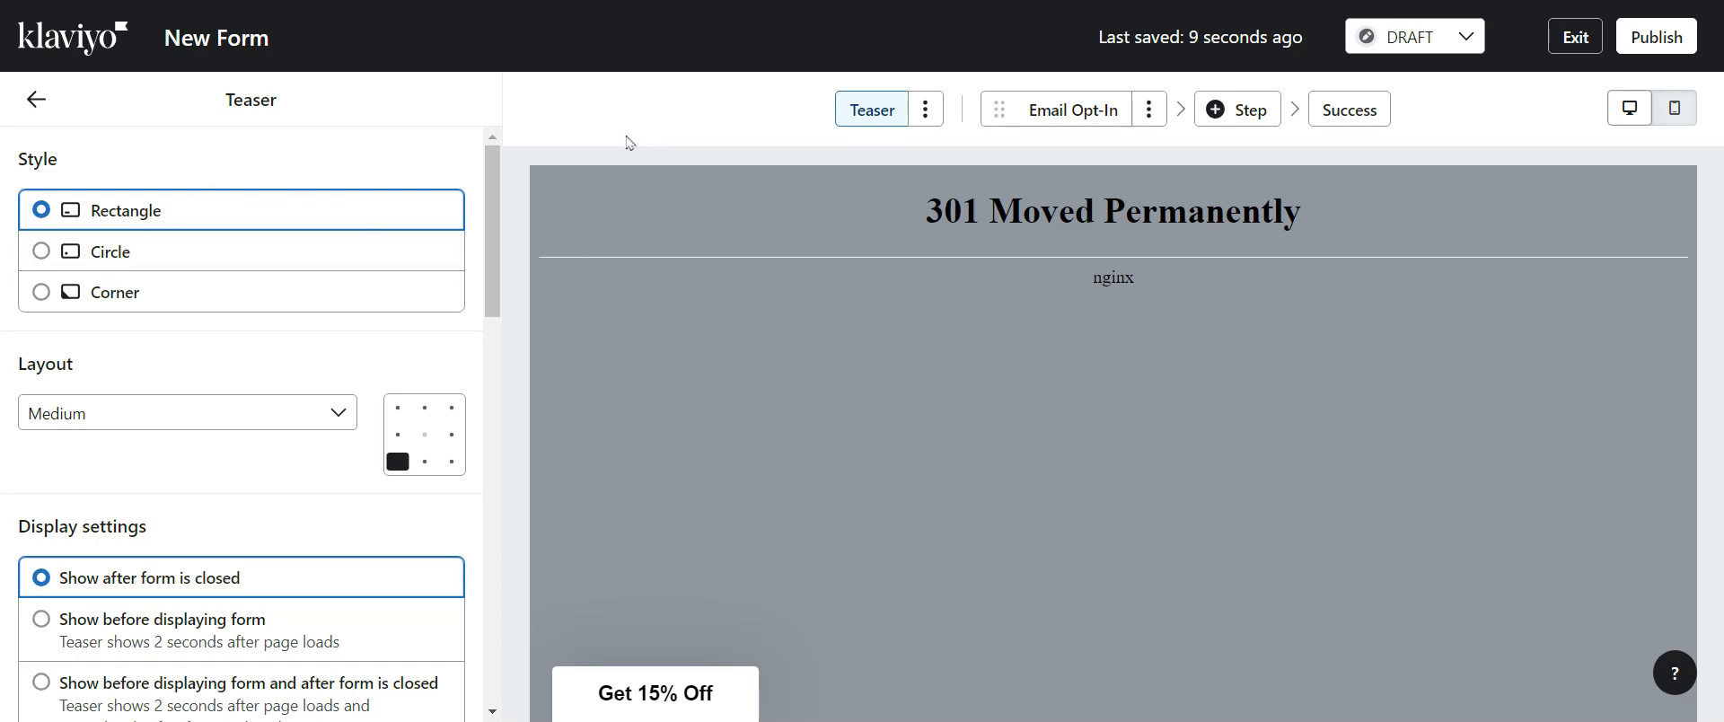
pyautogui.scroll(-10, 476, 384)
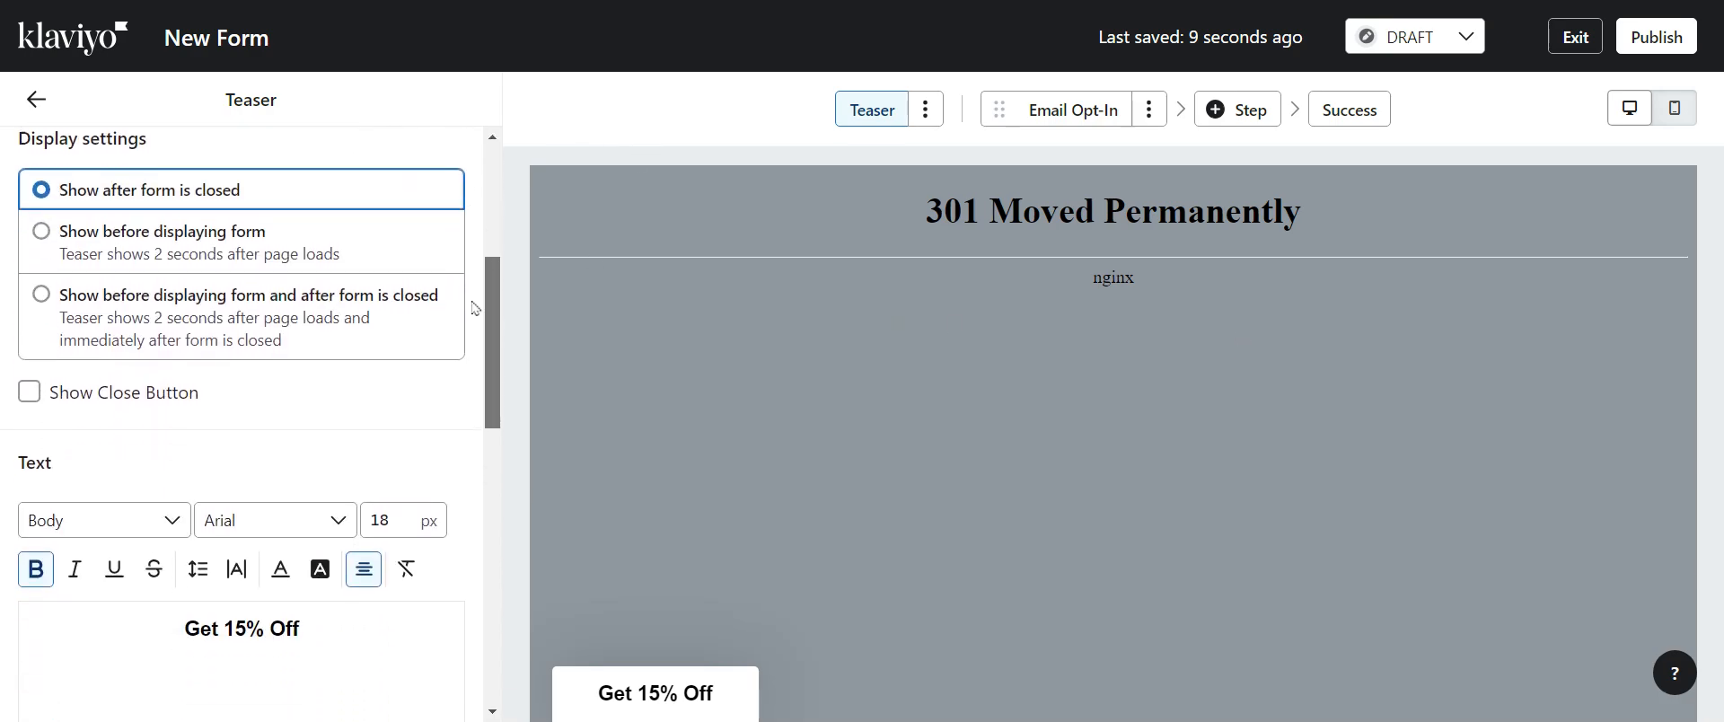
pyautogui.moveTo(490, 386); pyautogui.dragTo(499, 157)
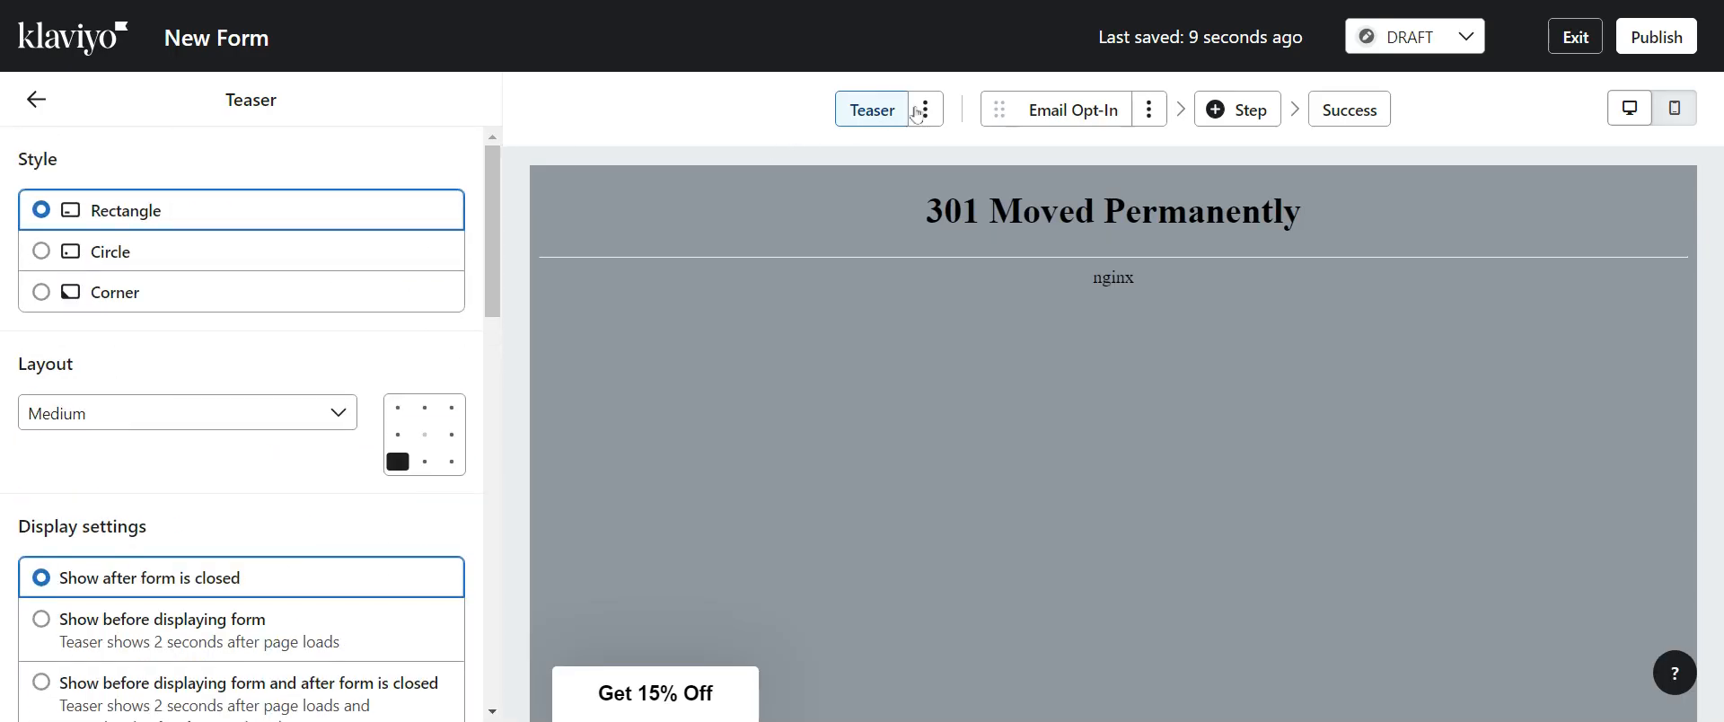
pyautogui.click(1064, 114)
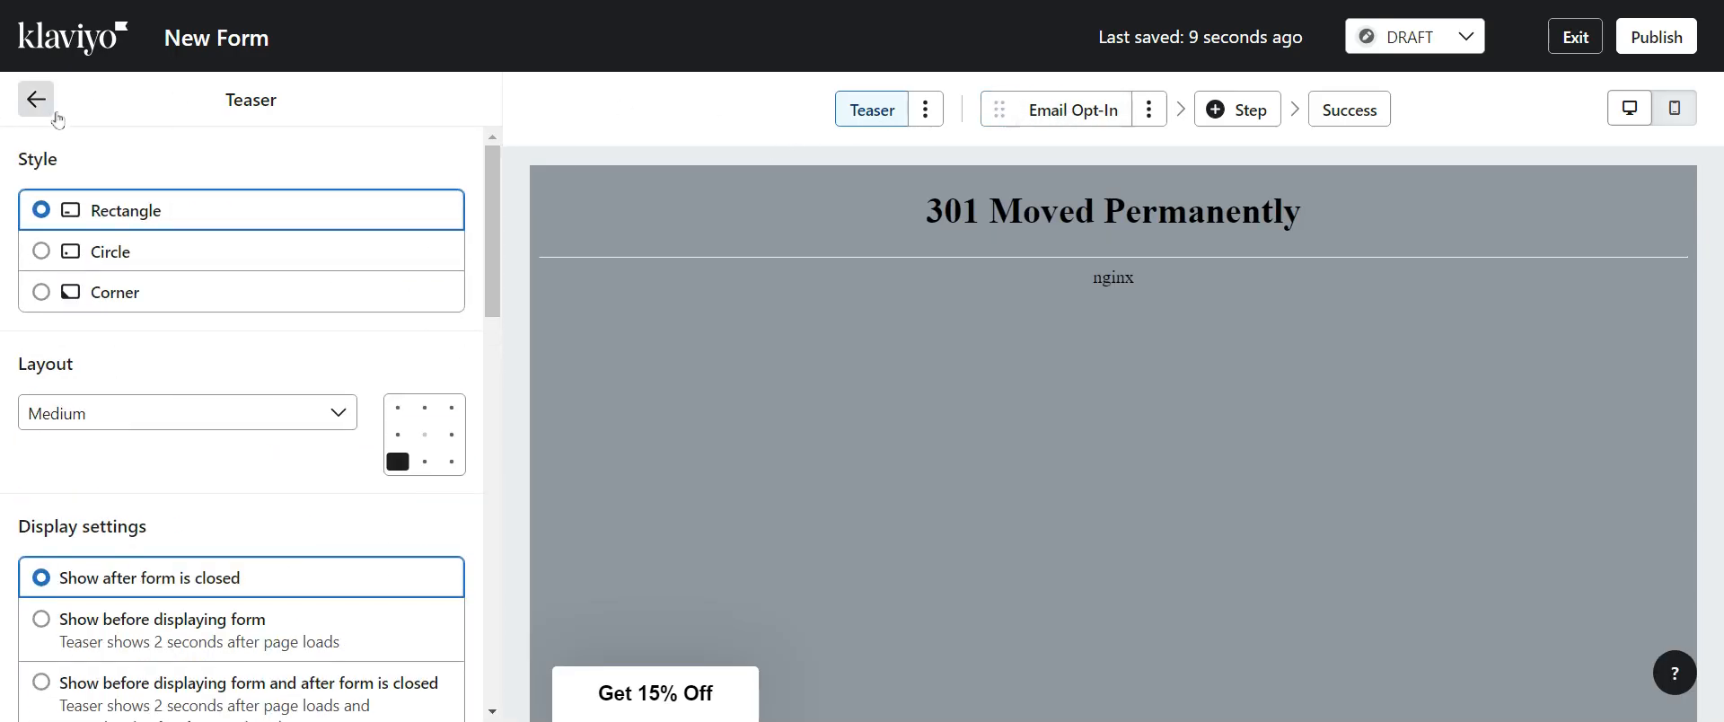
pyautogui.click(36, 99)
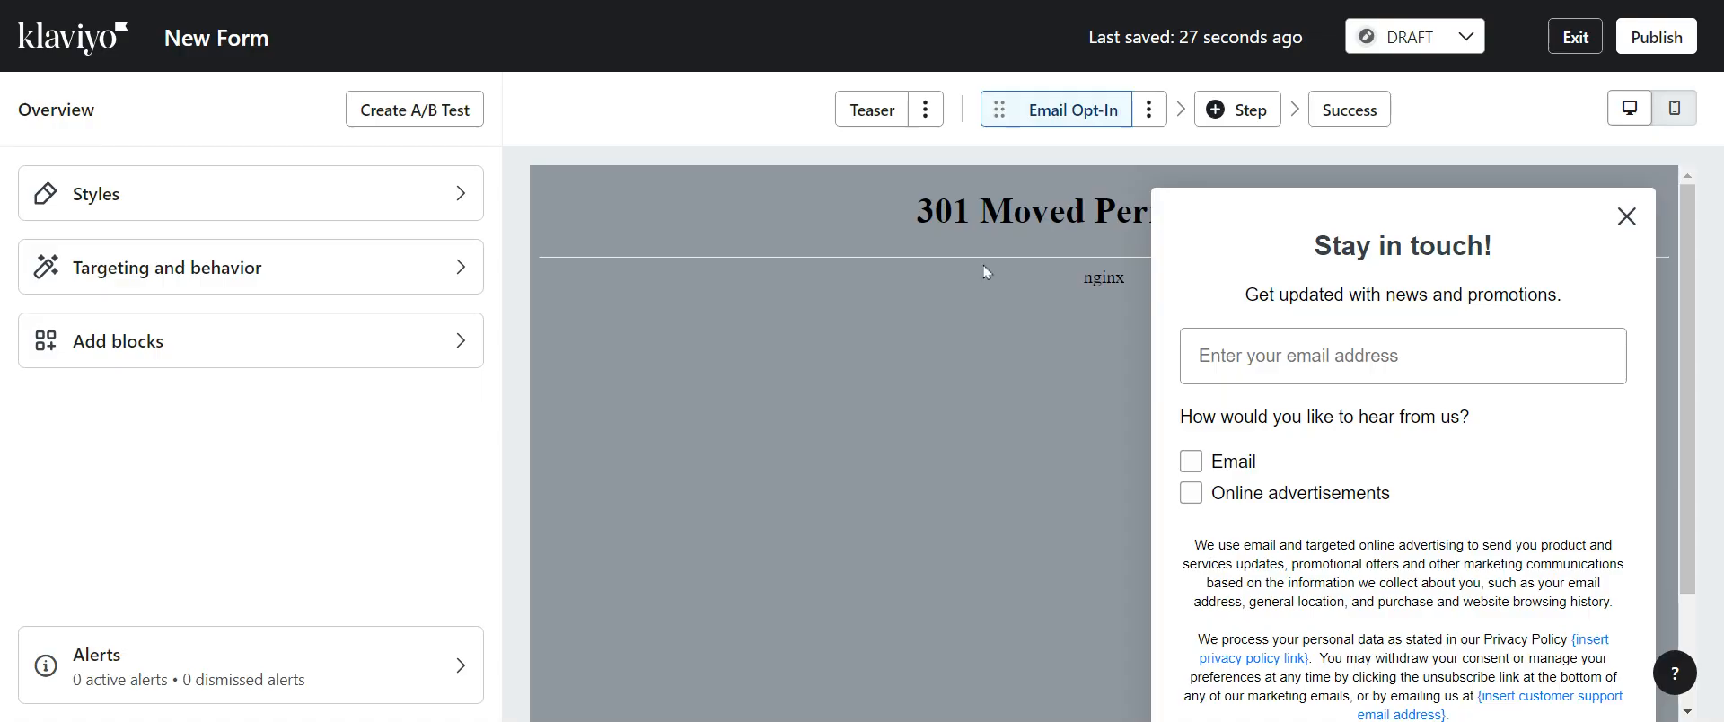
# Select the heading and subheading text blocks to inspect their text settings
pyautogui.click(1279, 234)
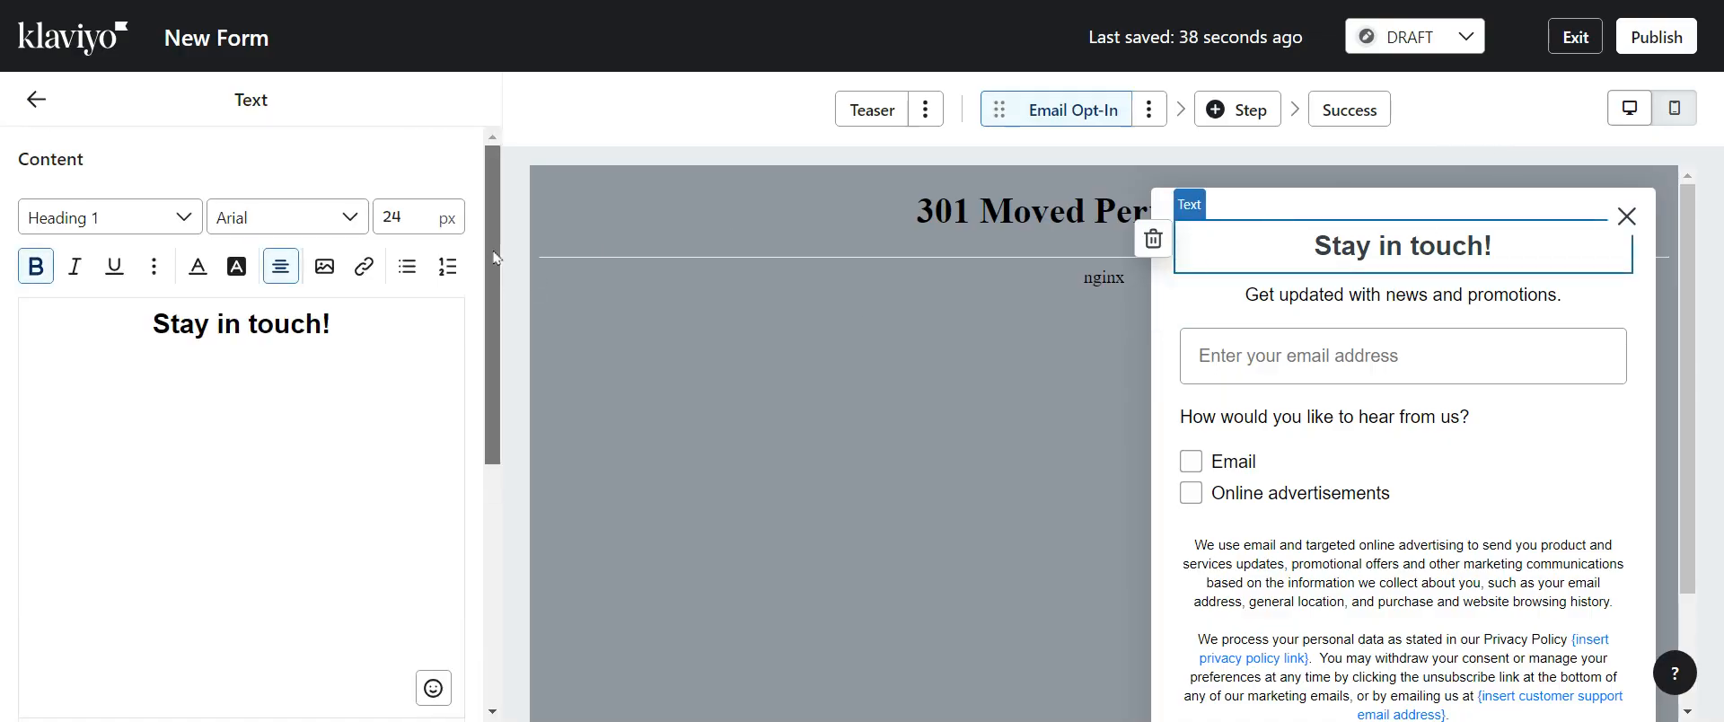
pyautogui.moveTo(492, 323); pyautogui.dragTo(501, 579)
pyautogui.click(1302, 289)
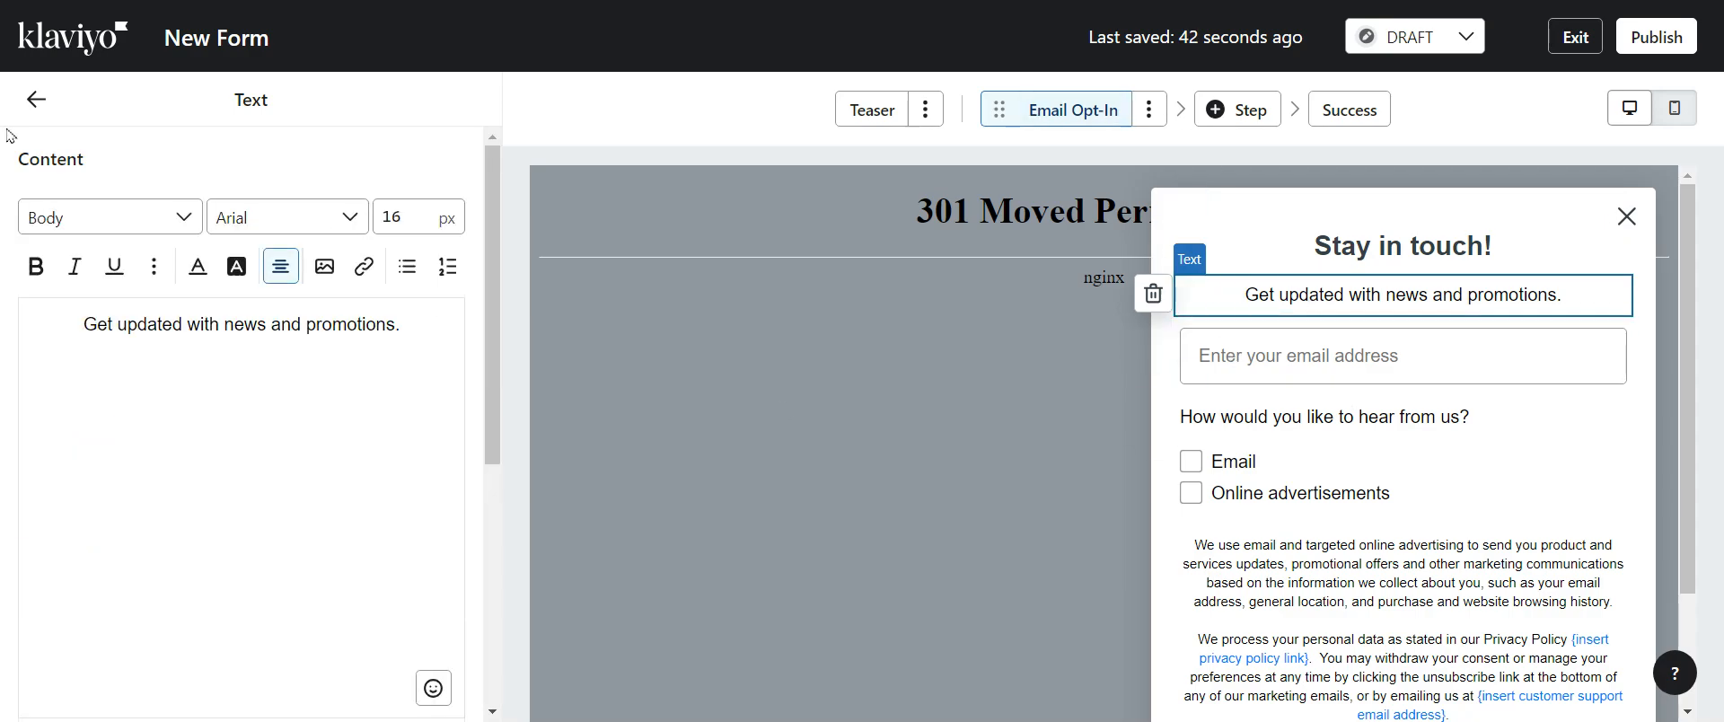
# Review the Styles settings, including form type options and input field styles, without changing them
pyautogui.click(36, 99)
pyautogui.click(187, 201)
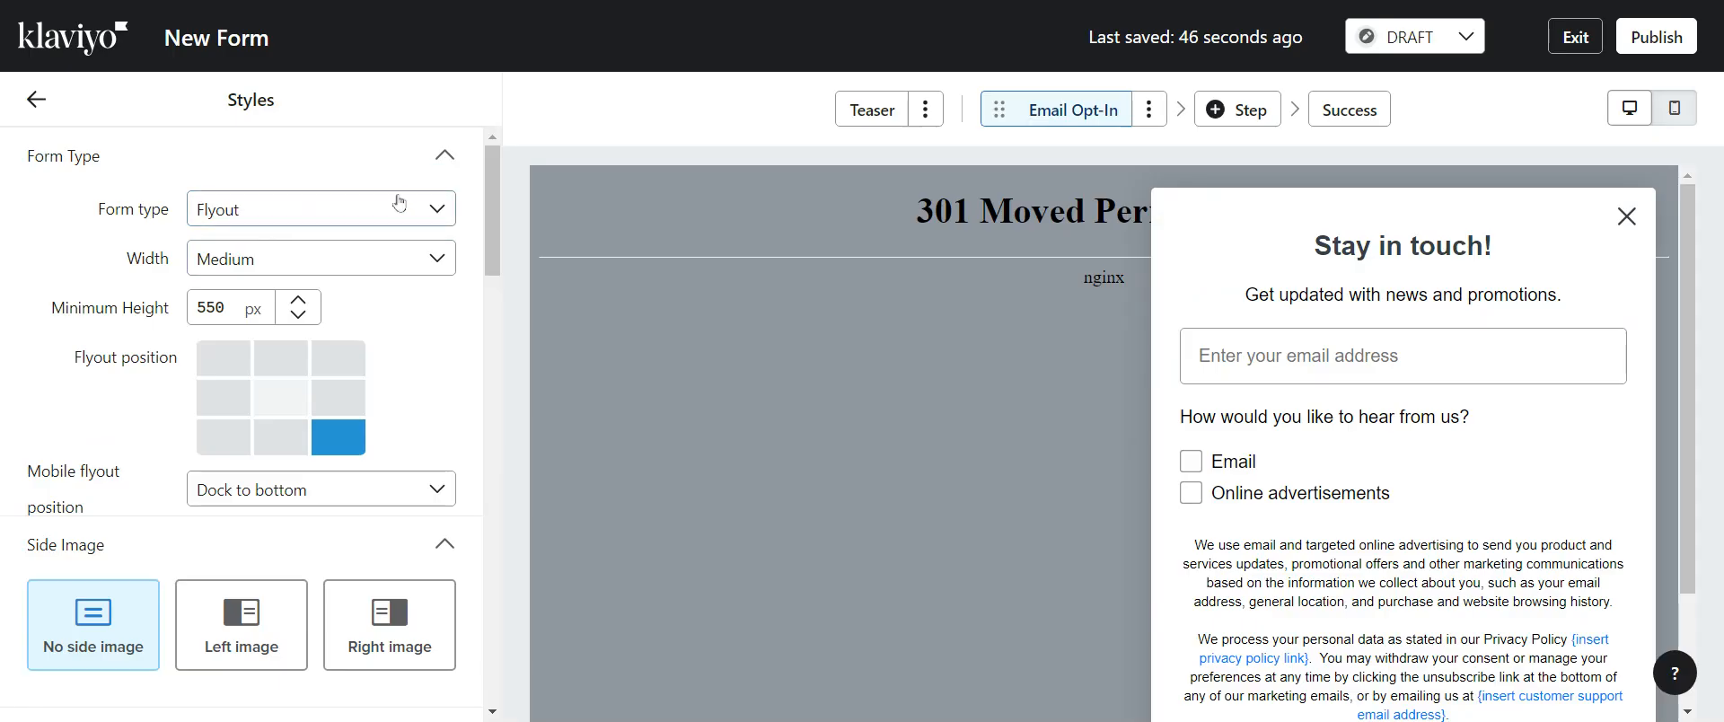
pyautogui.click(357, 215)
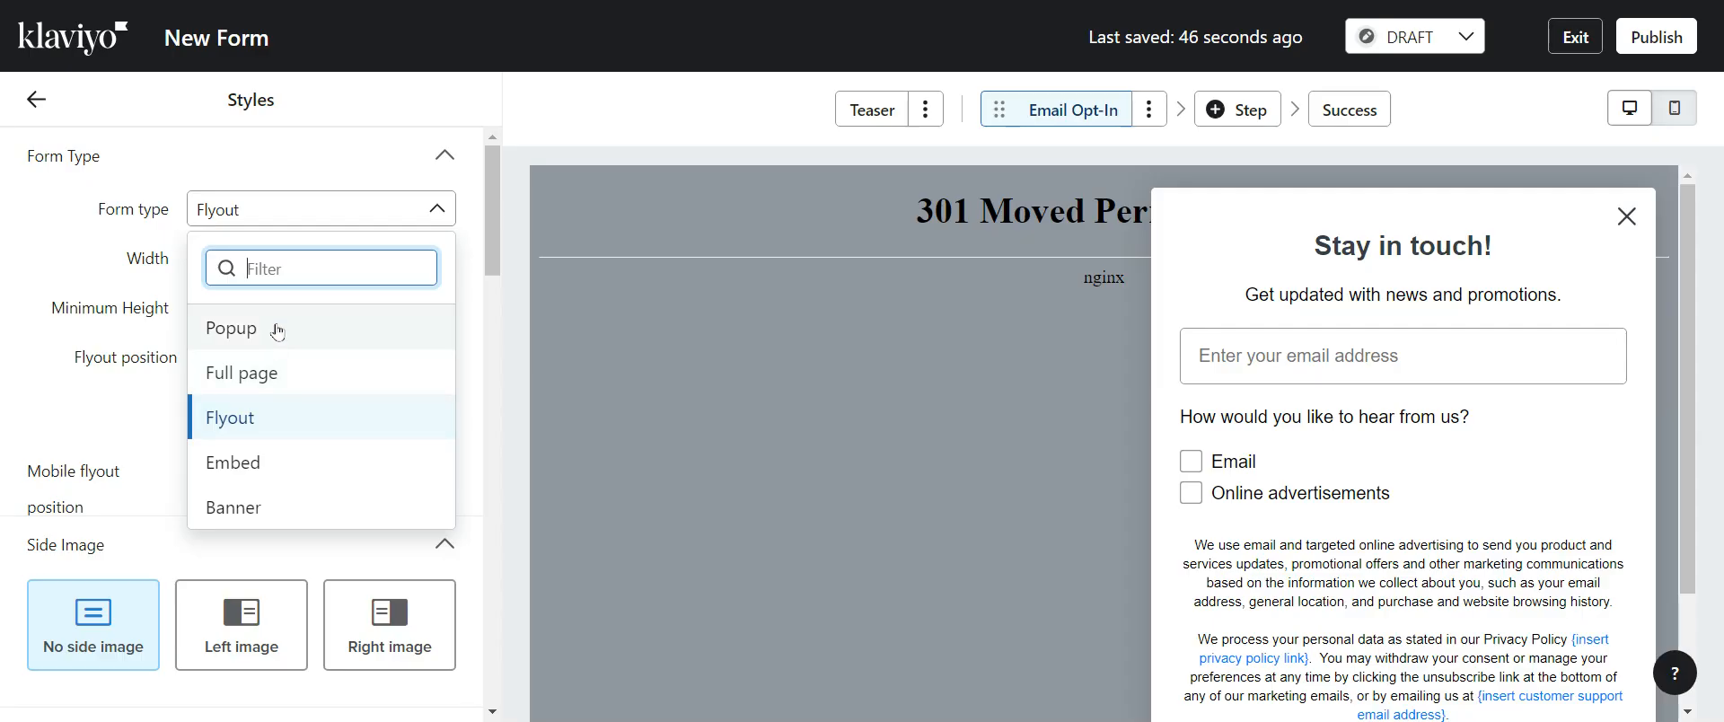
pyautogui.click(59, 273)
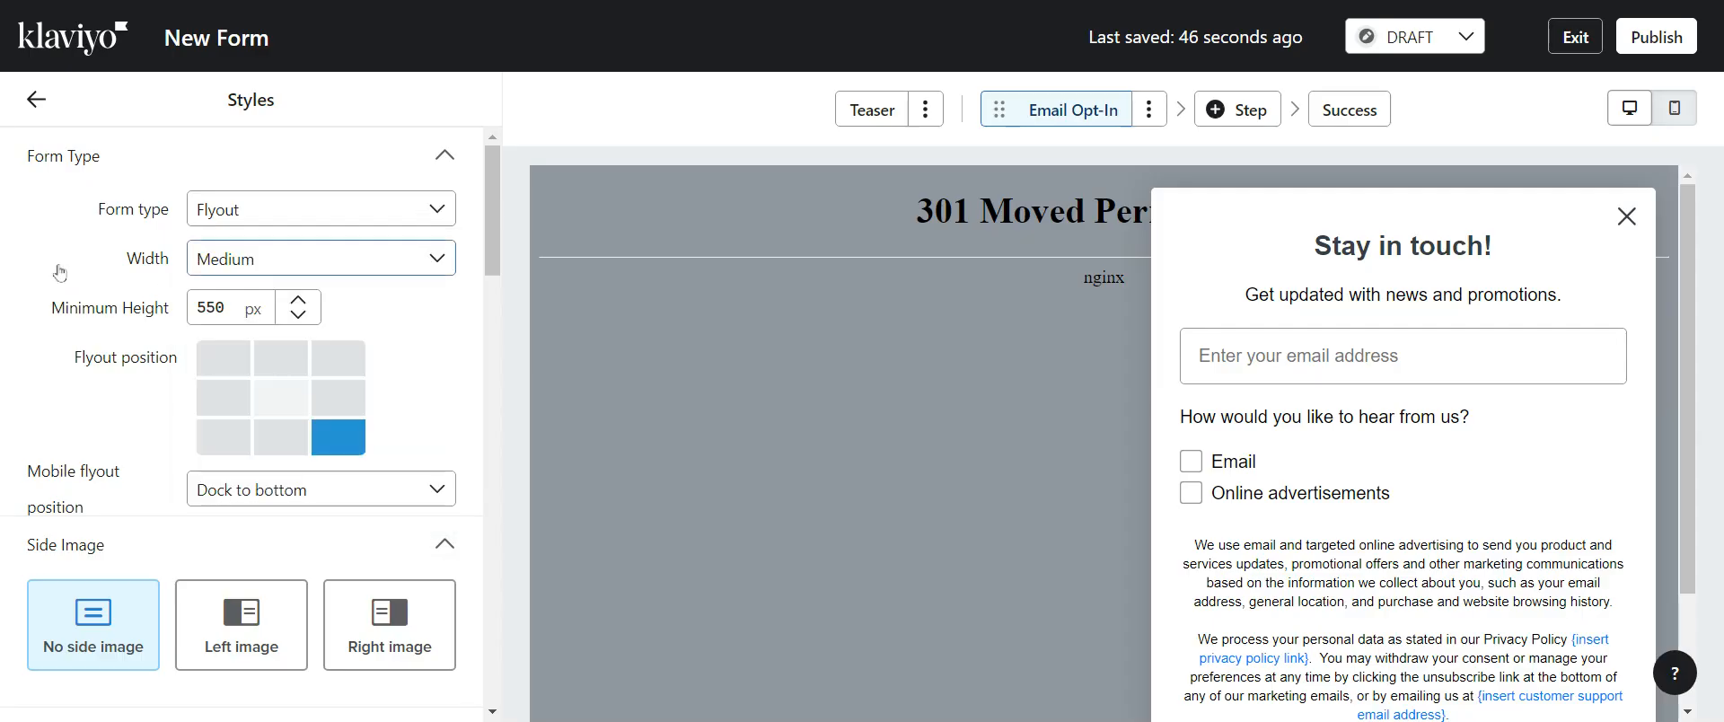
pyautogui.moveTo(492, 201); pyautogui.dragTo(486, 605)
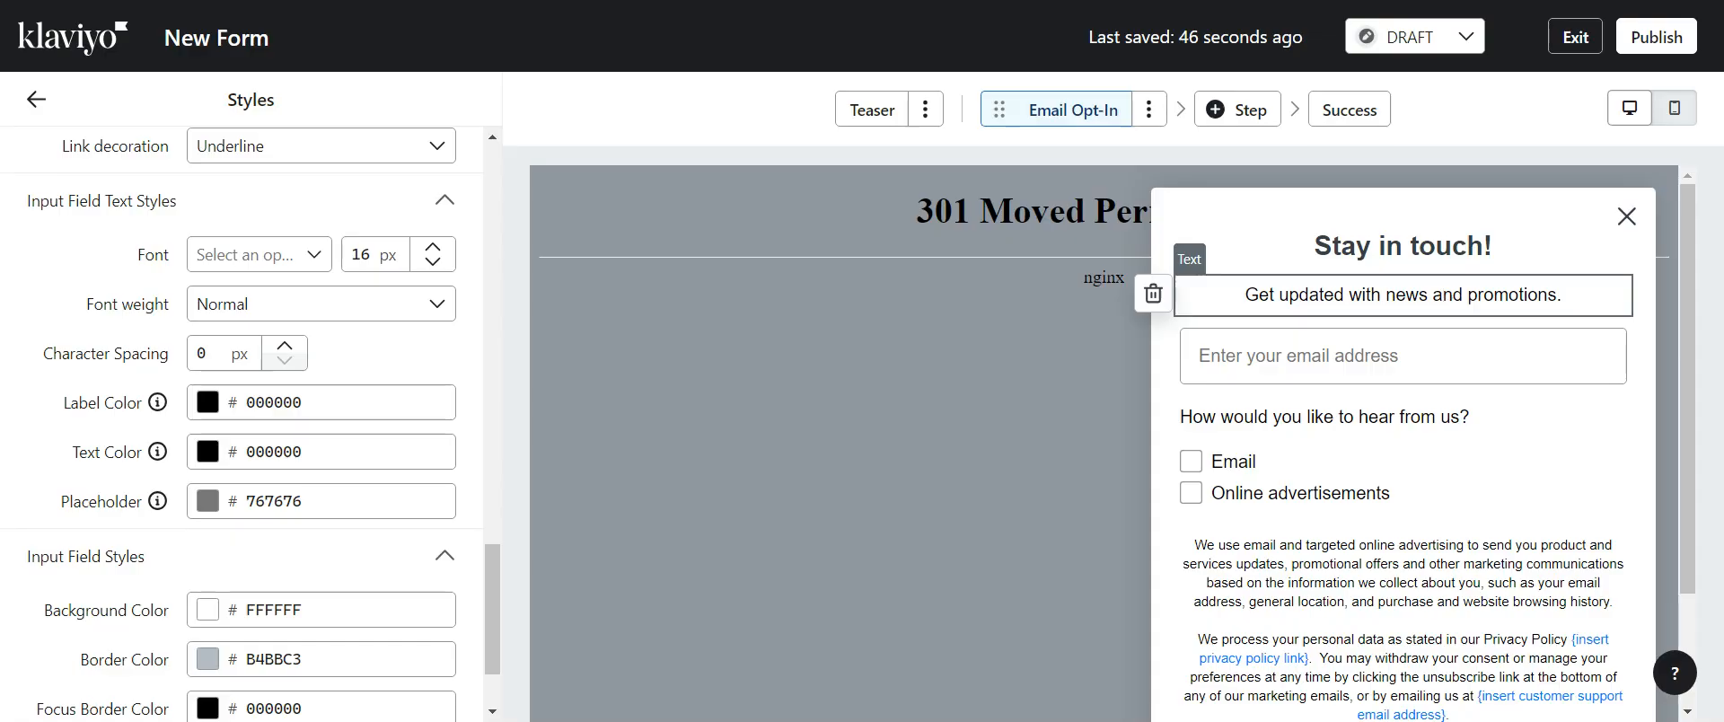
pyautogui.moveTo(491, 631); pyautogui.dragTo(490, 660)
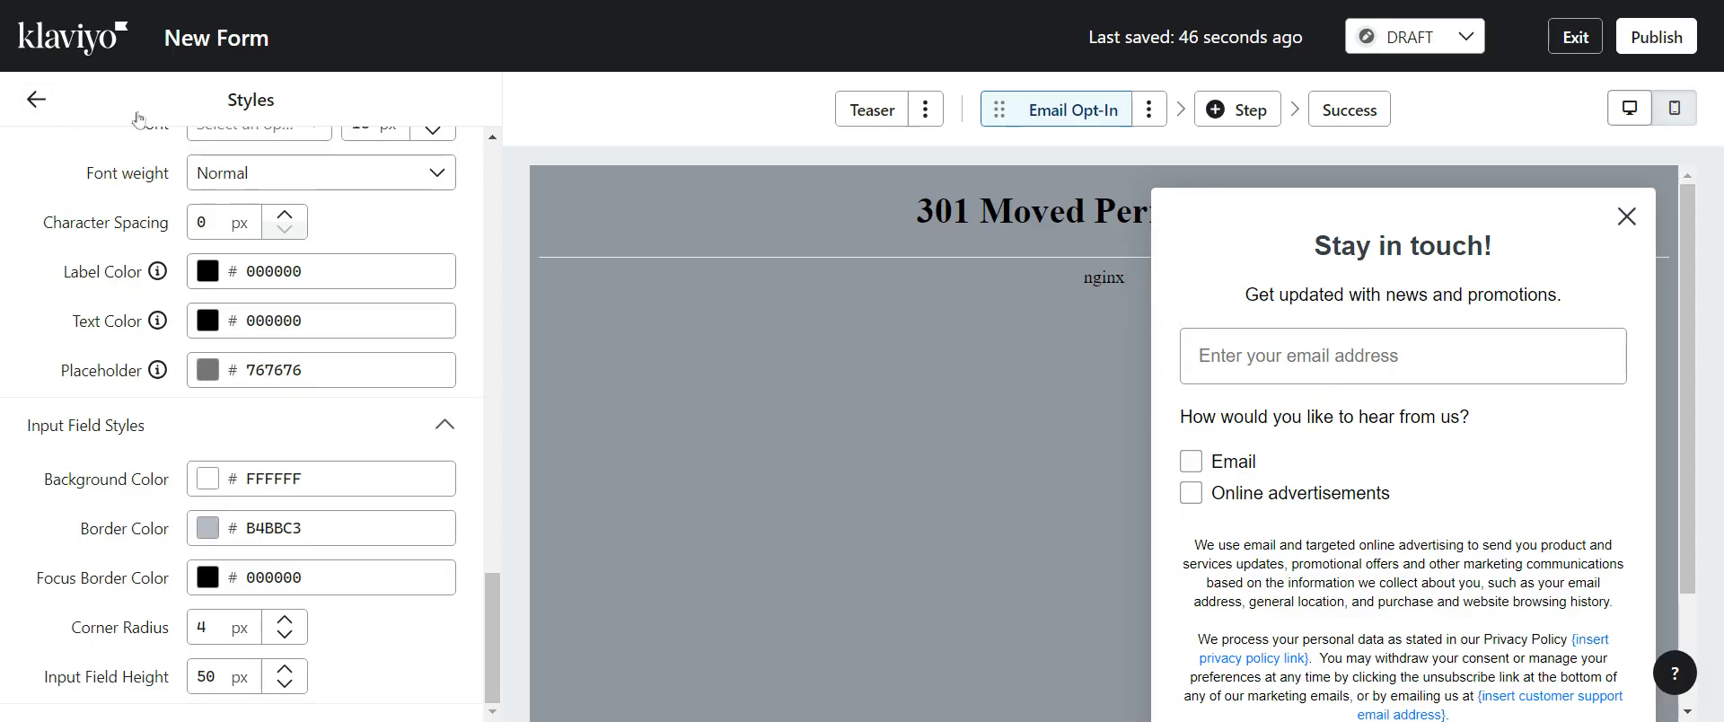
pyautogui.click(45, 100)
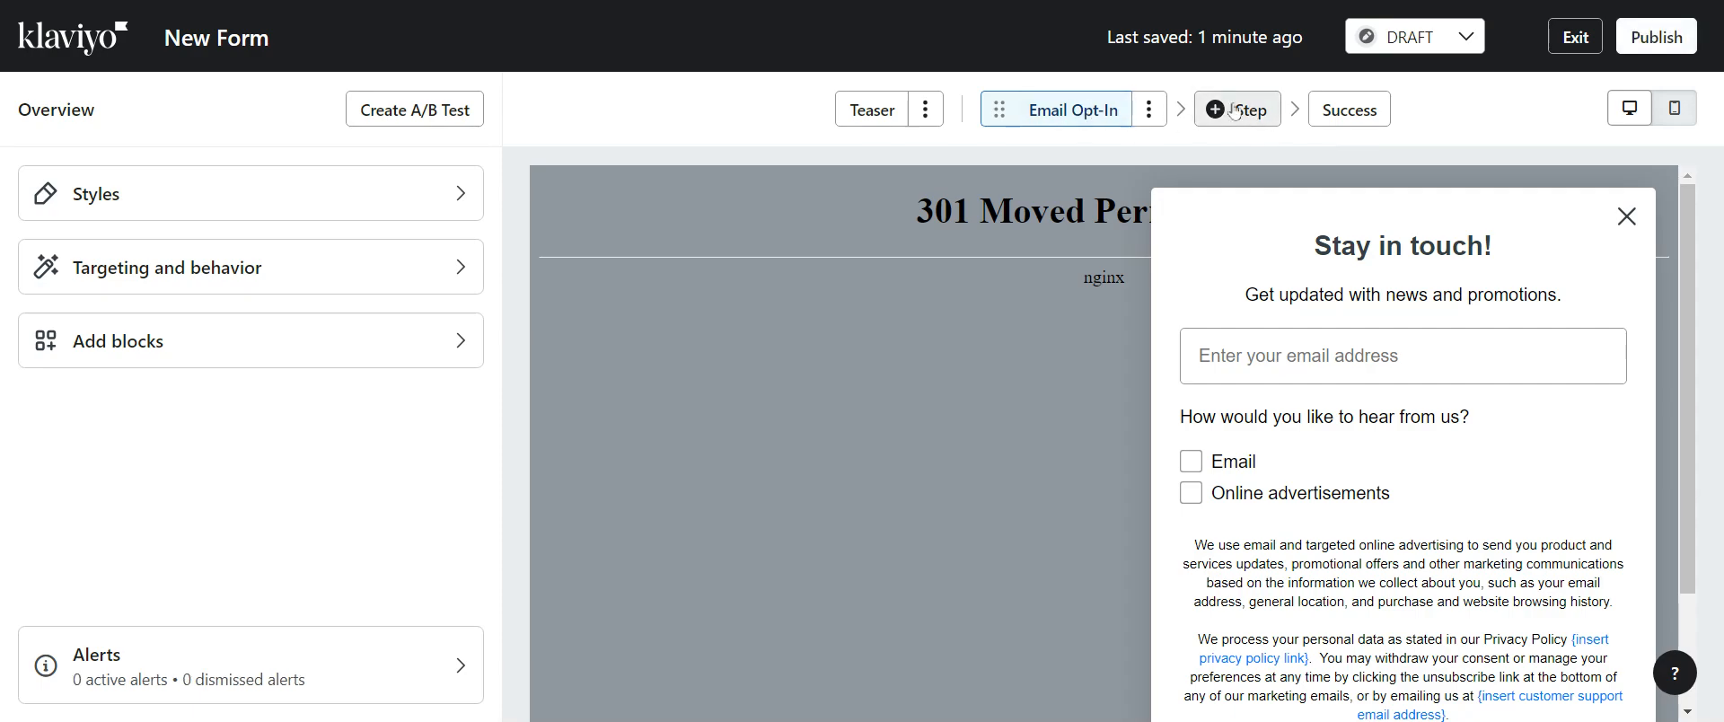
# Add a Personal information step after the email opt-in step
pyautogui.click(1236, 109)
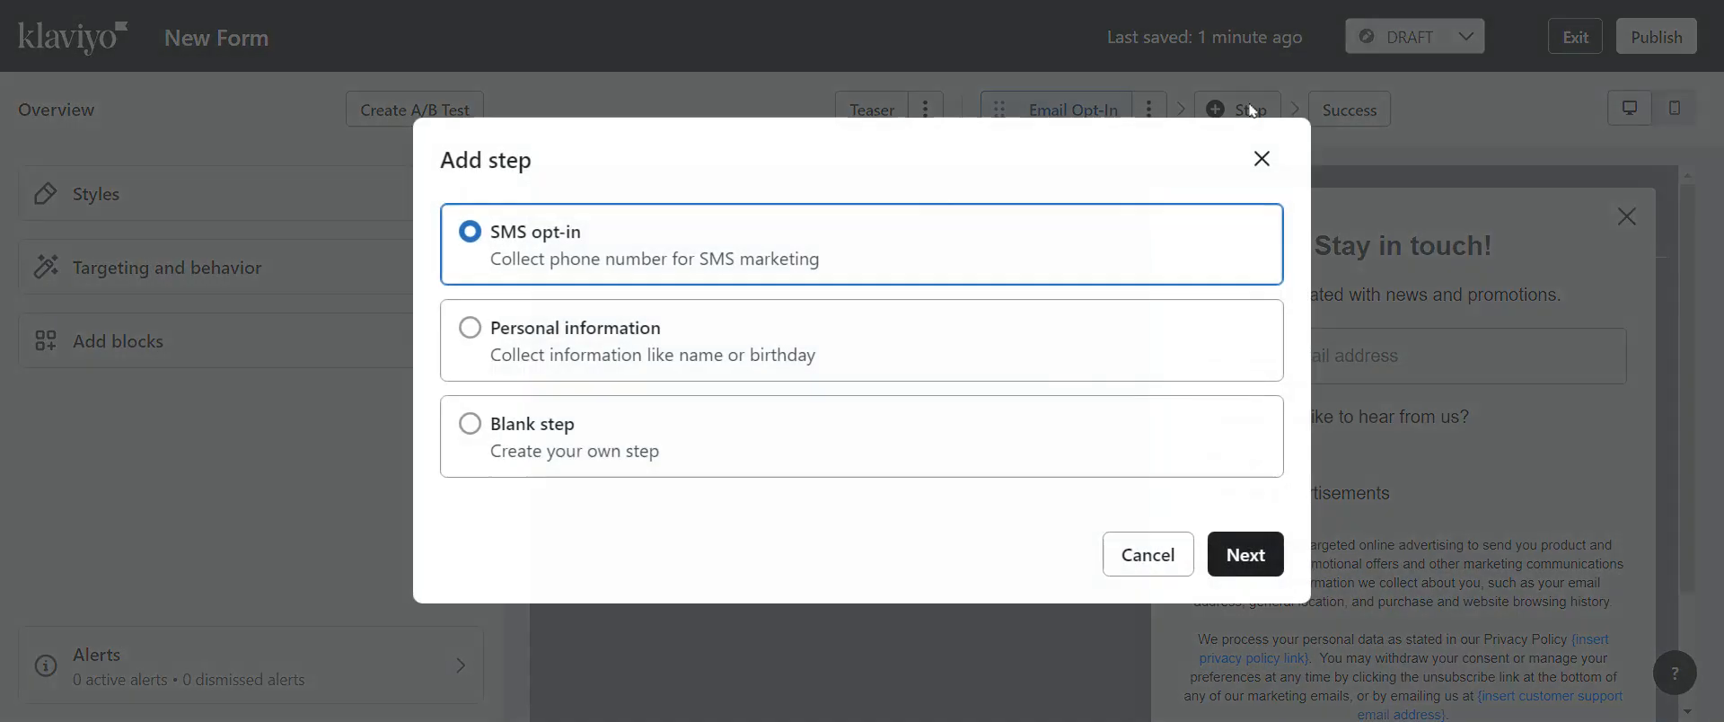
pyautogui.click(600, 361)
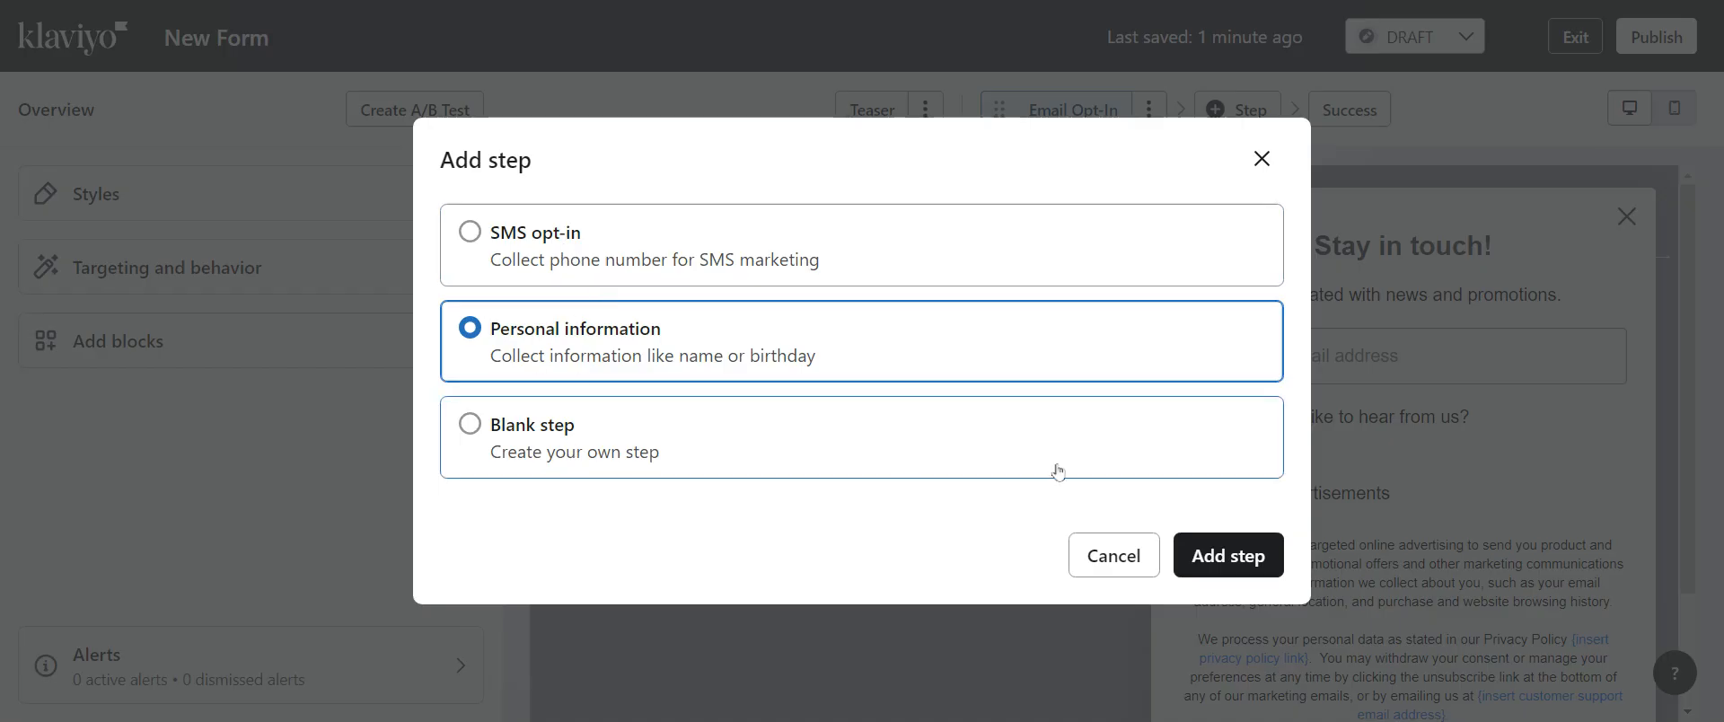
pyautogui.click(1252, 561)
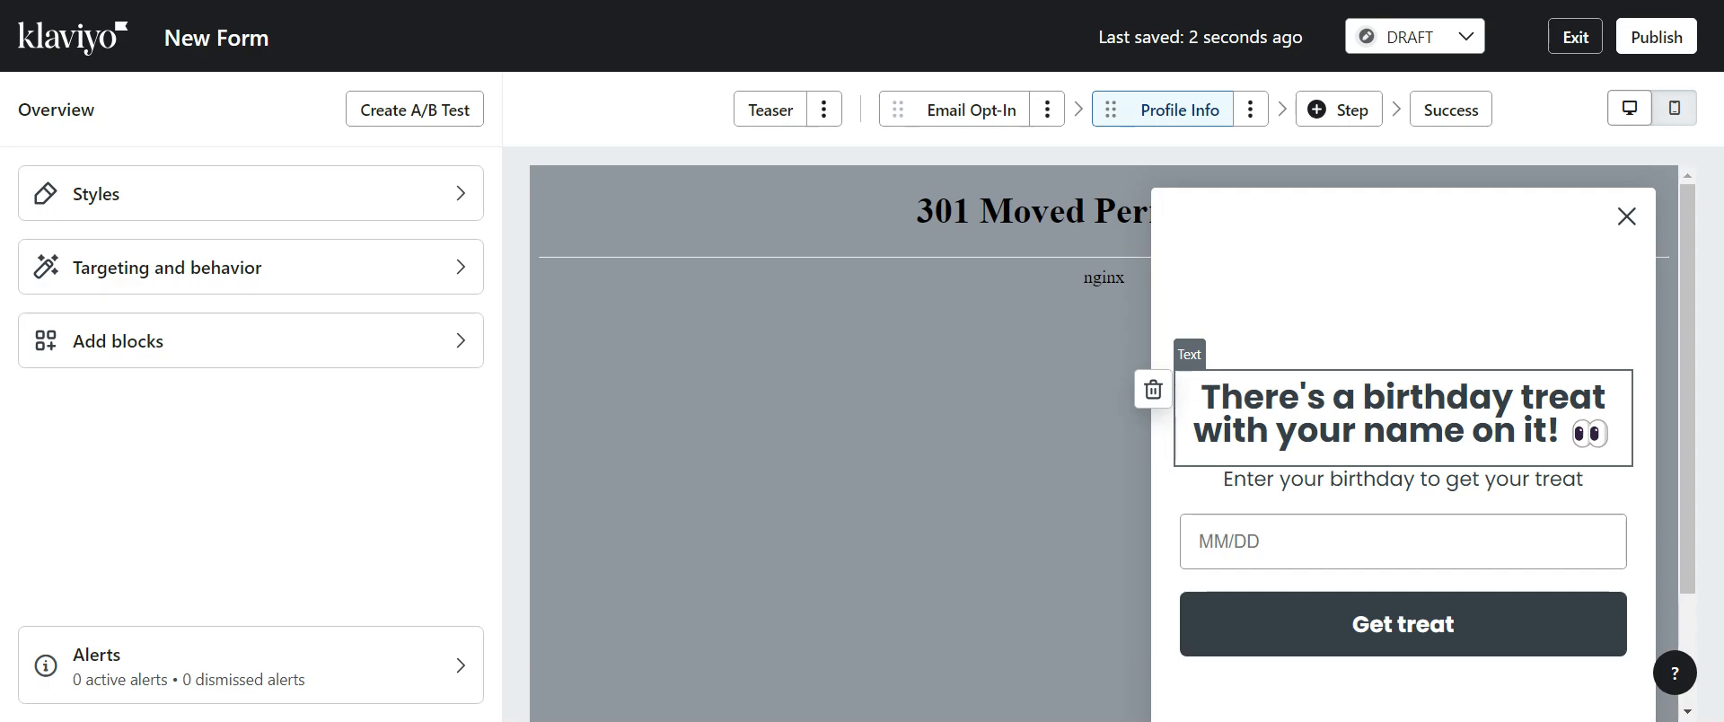
# Add a Radio button block to the Profile Info step above the birthday prompt text
pyautogui.click(190, 340)
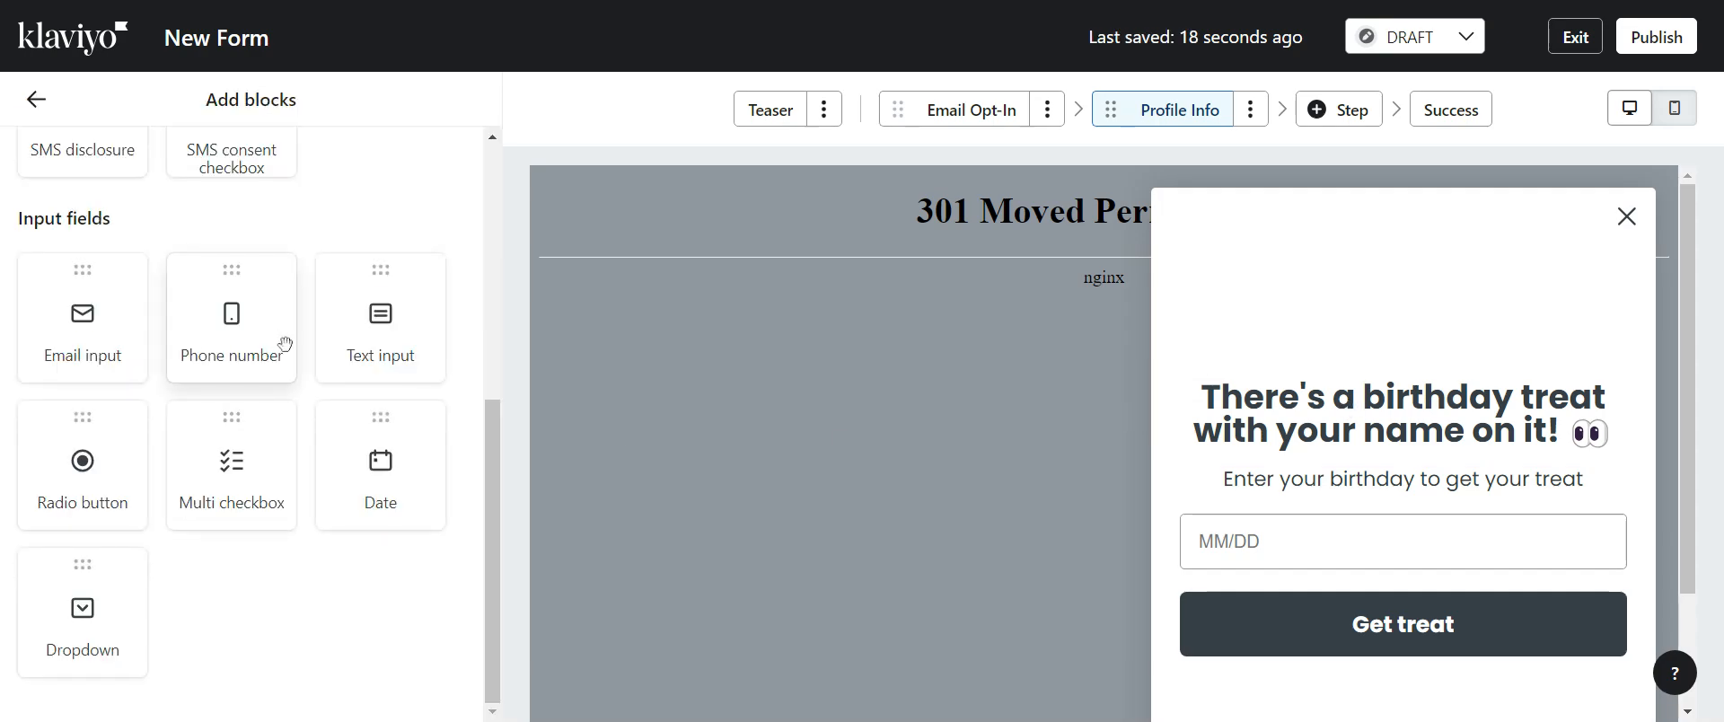
pyautogui.moveTo(492, 464); pyautogui.dragTo(487, 185)
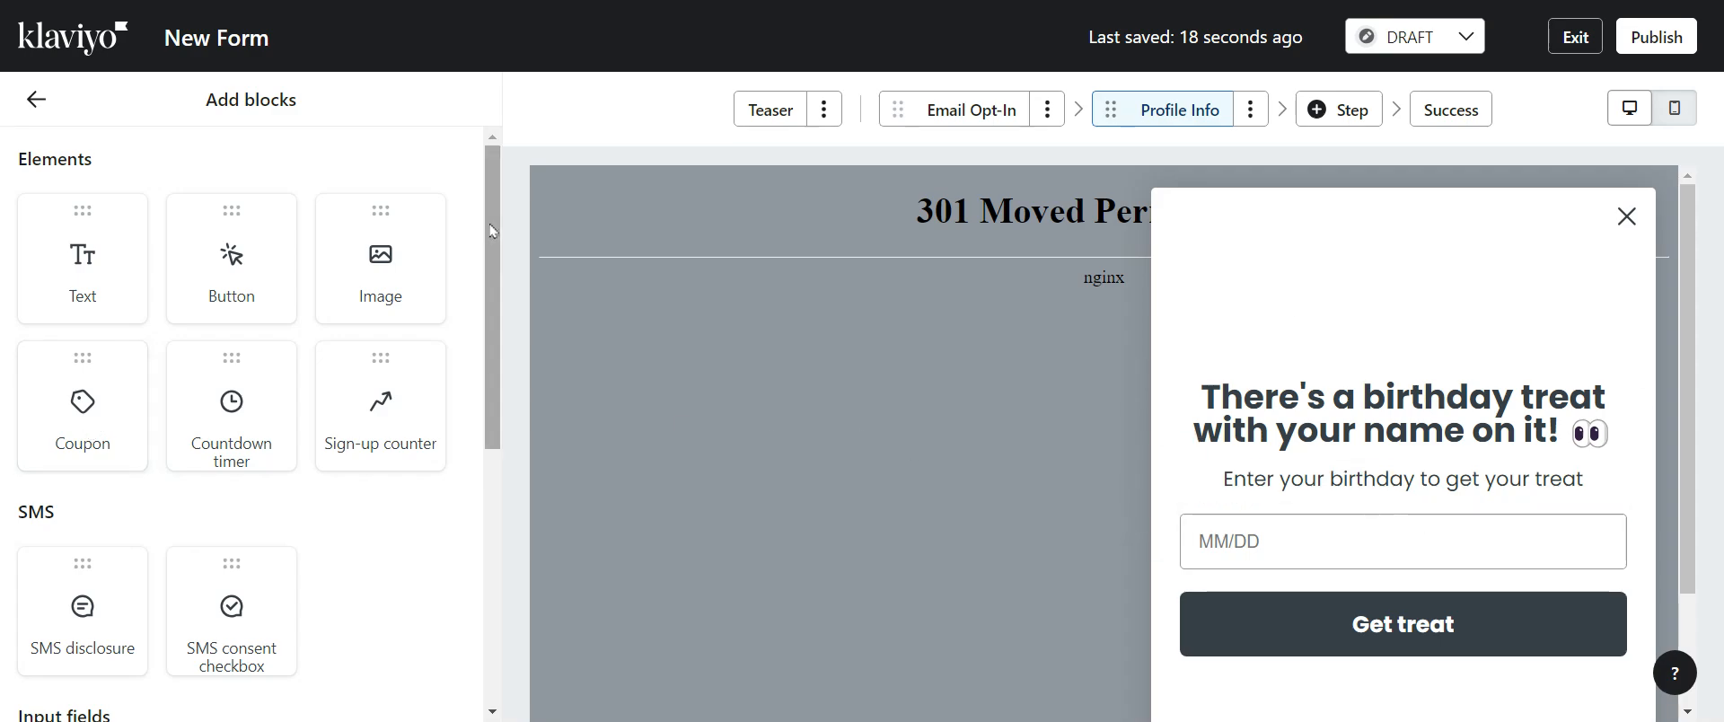
pyautogui.scroll(-4, 492, 231)
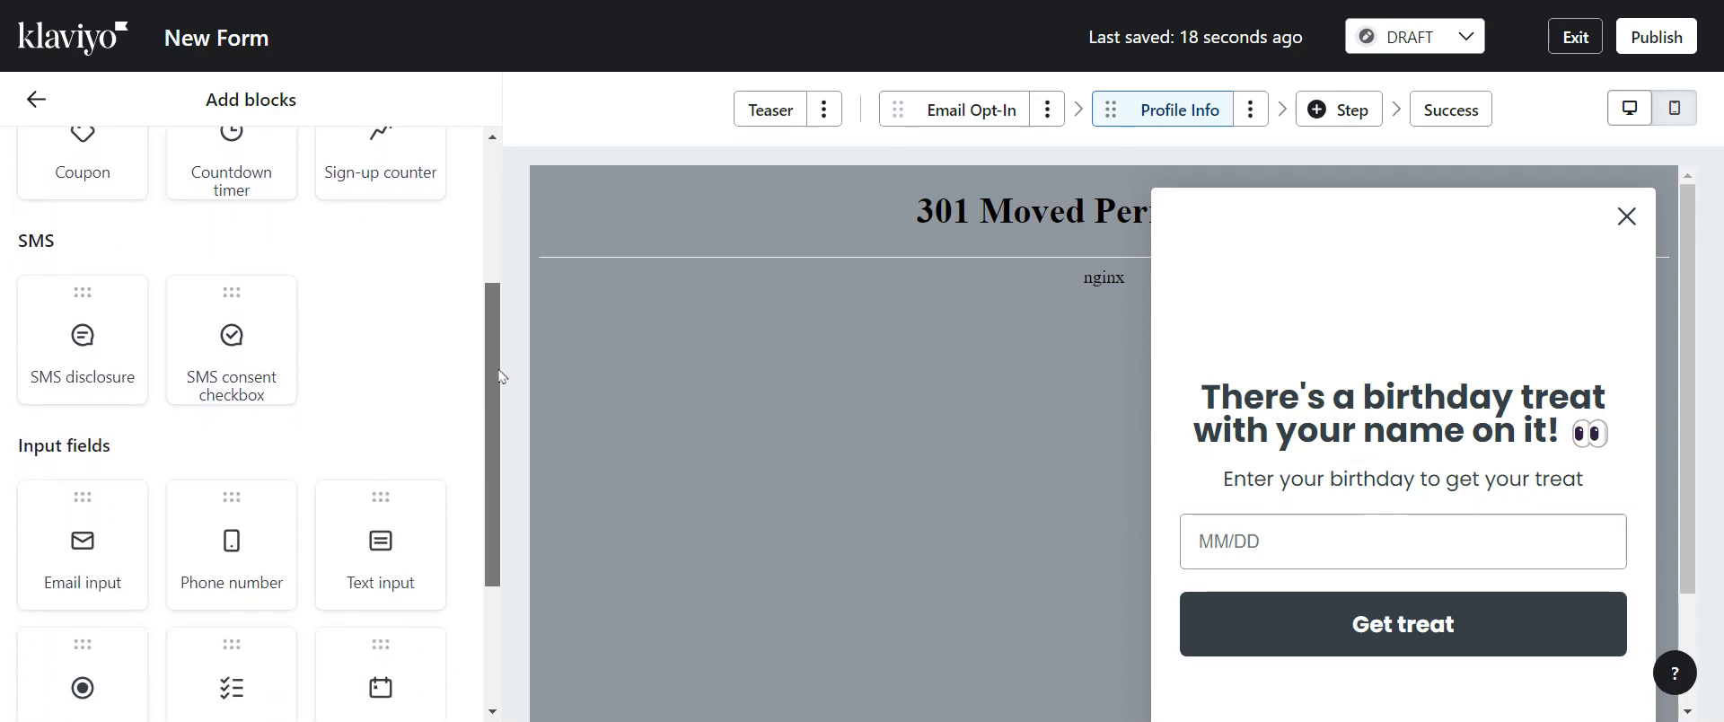
pyautogui.moveTo(491, 371); pyautogui.dragTo(496, 480)
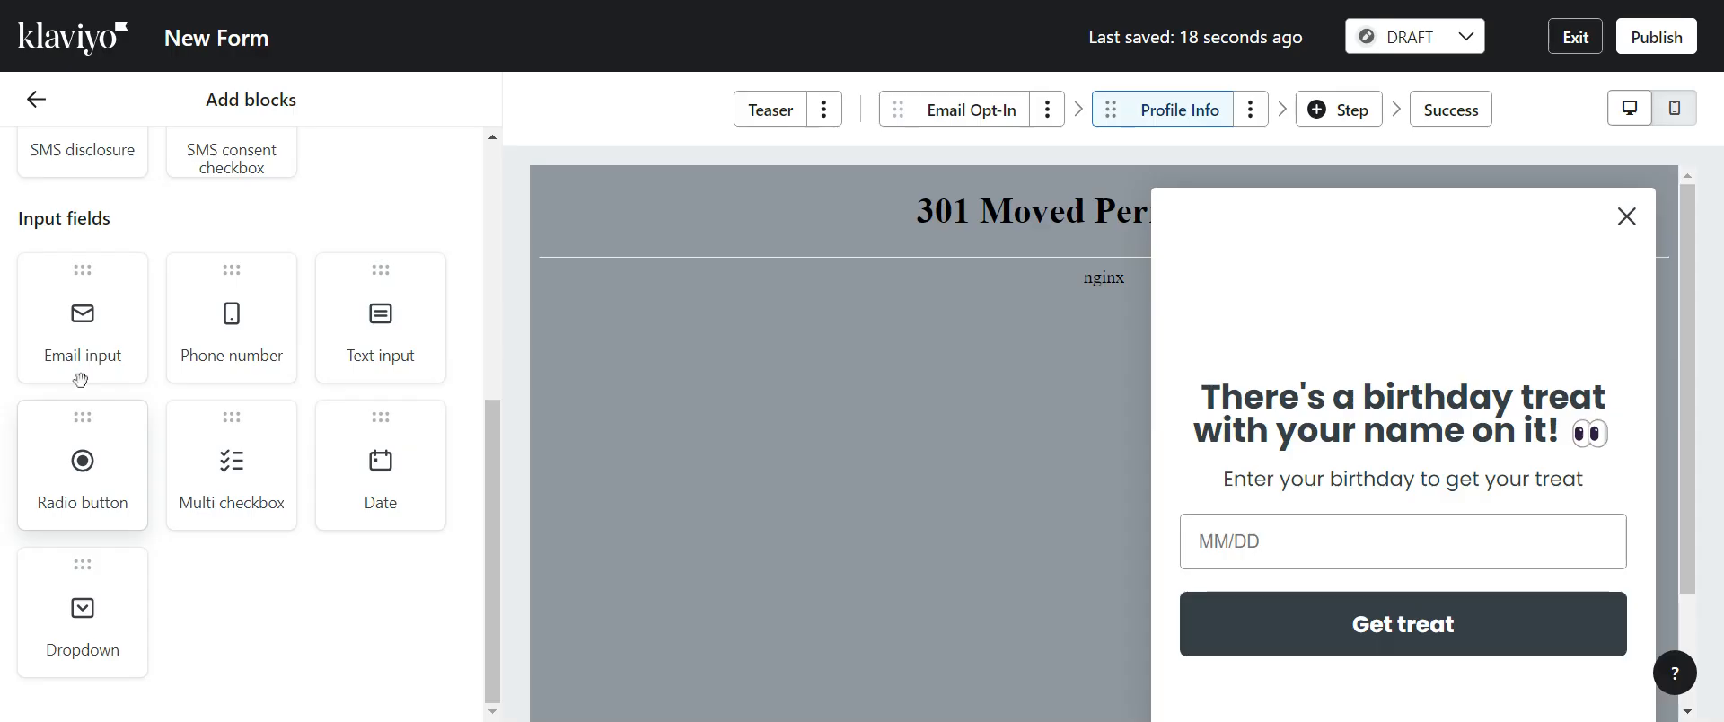
pyautogui.moveTo(115, 338); pyautogui.dragTo(1403, 504)
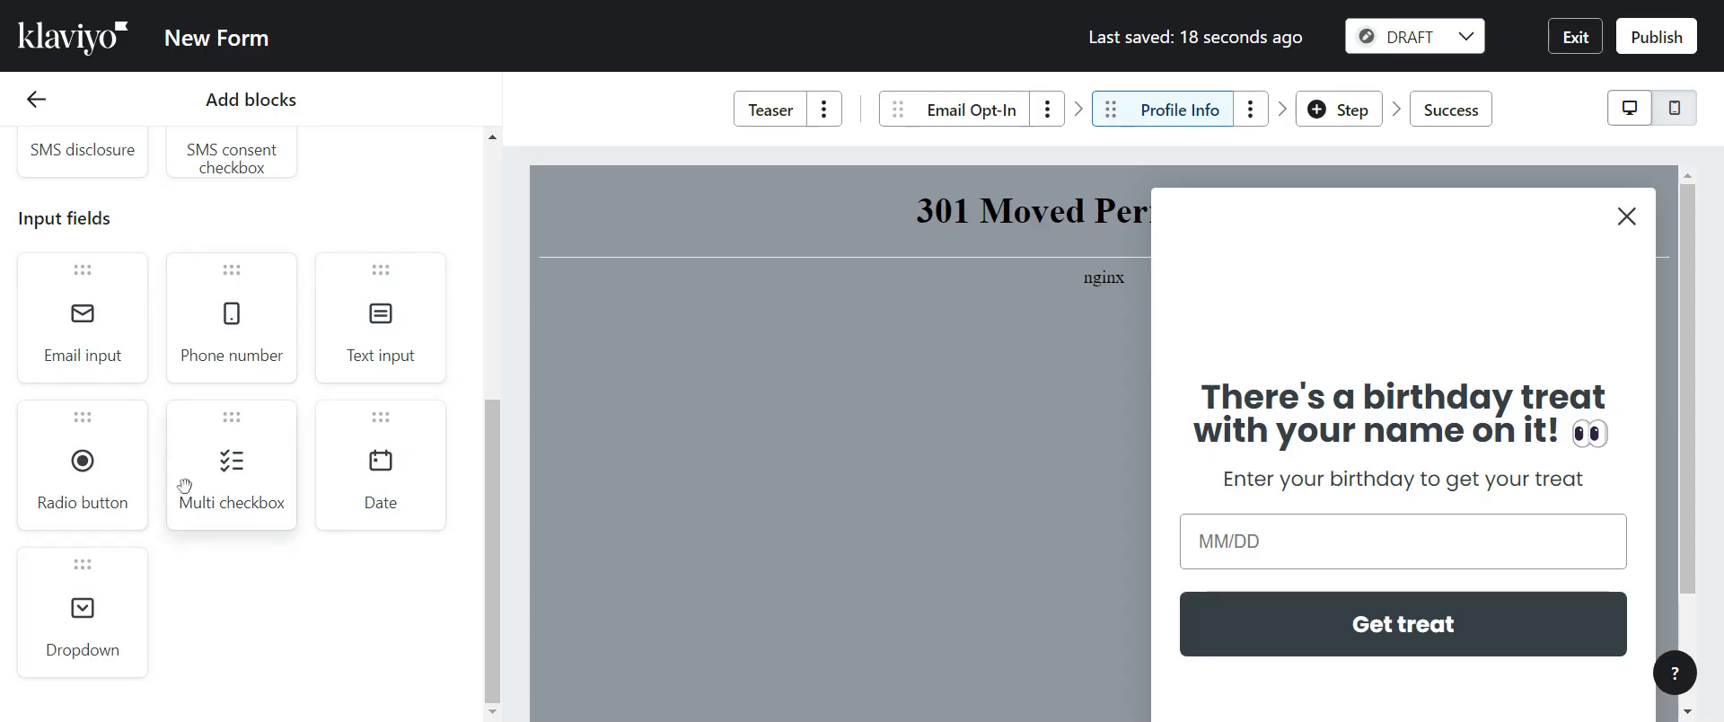
pyautogui.moveTo(83, 465); pyautogui.dragTo(1365, 485)
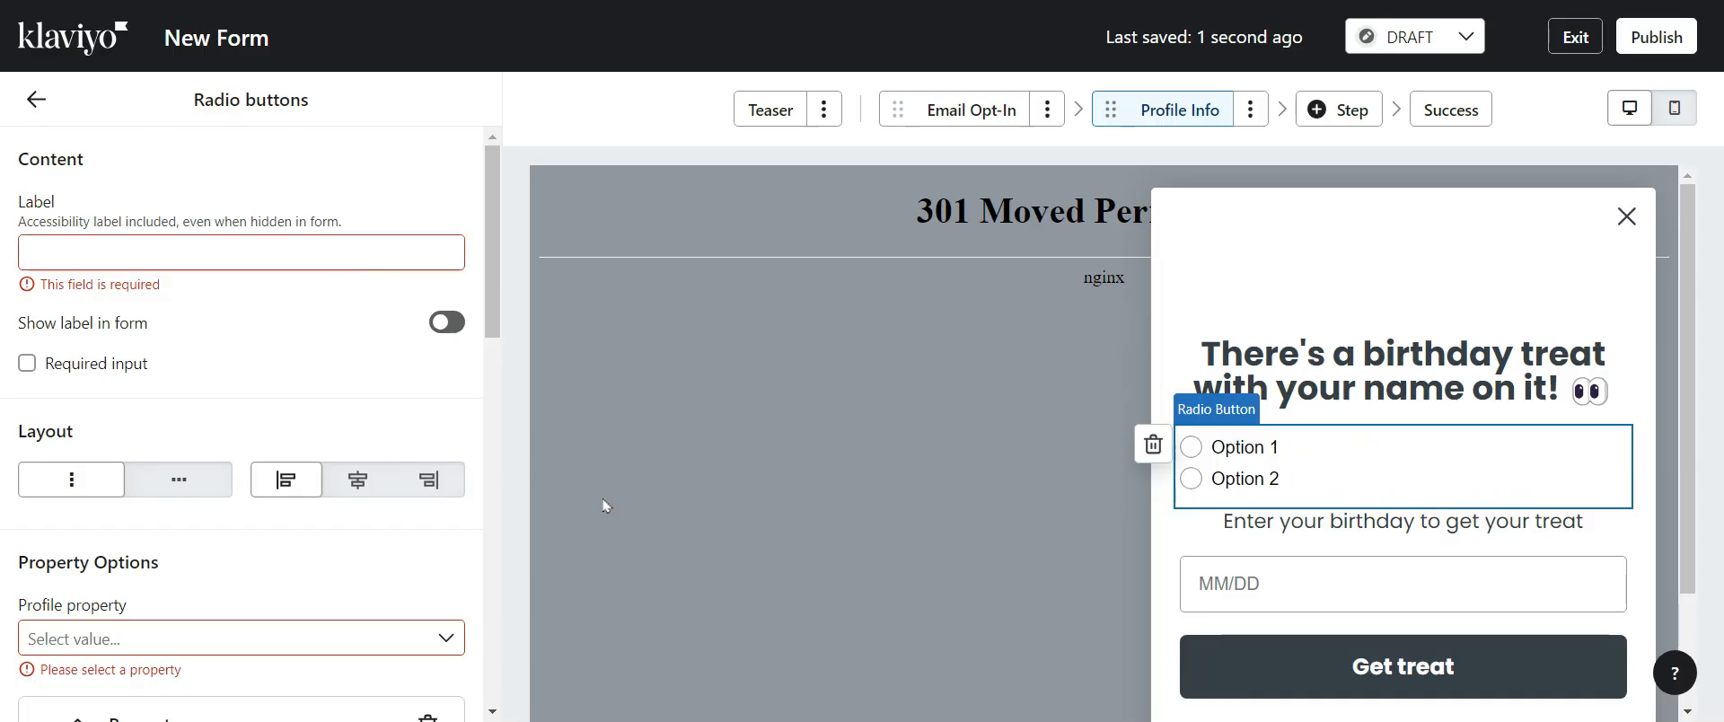
pyautogui.scroll(-5, 189, 575)
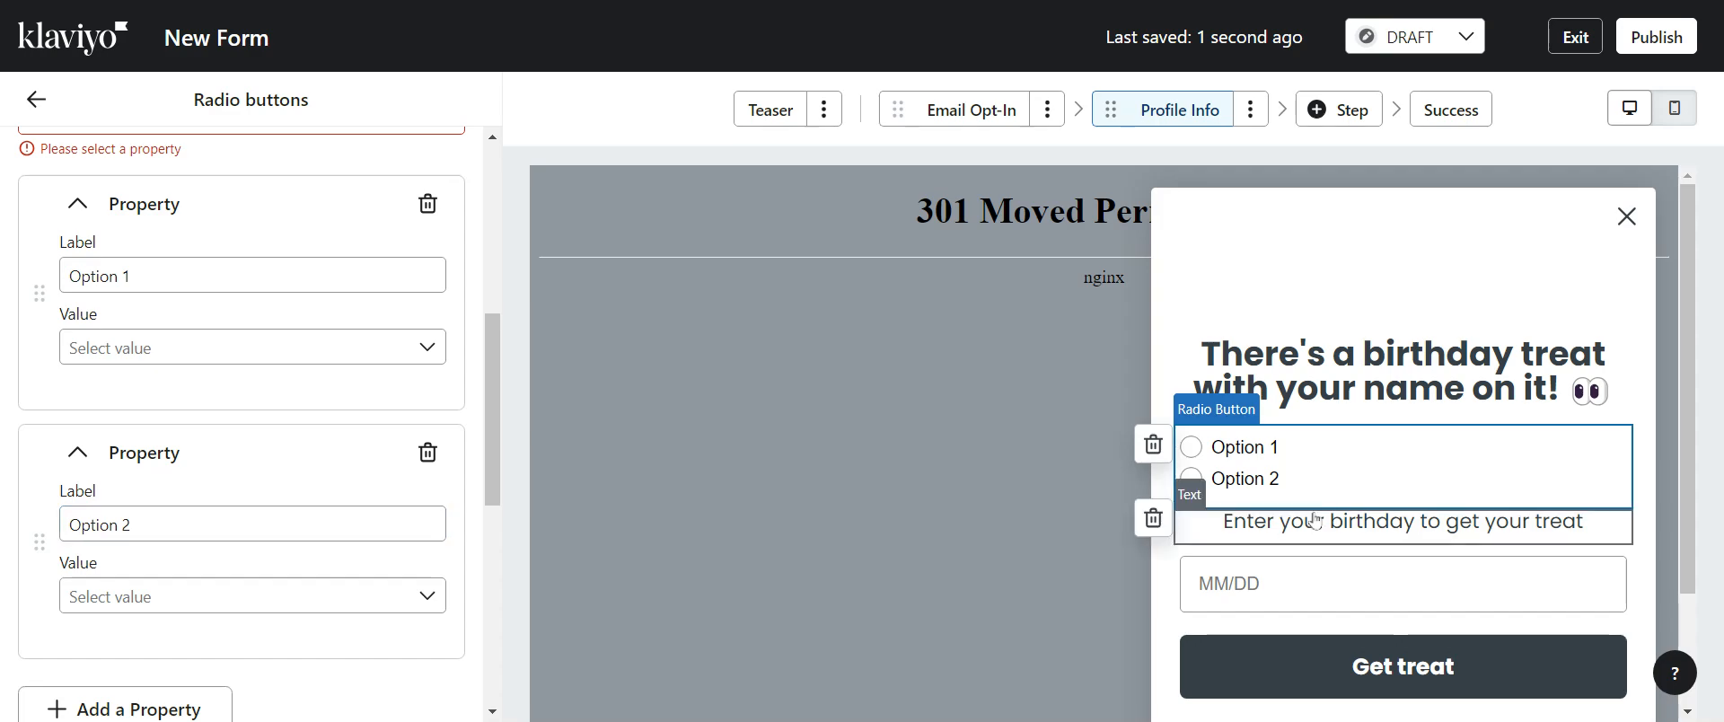
# Add a Dropdown block to the Profile Info step, placing it above the radio buttons at full width
pyautogui.scroll(5, 74, 154)
pyautogui.click(36, 98)
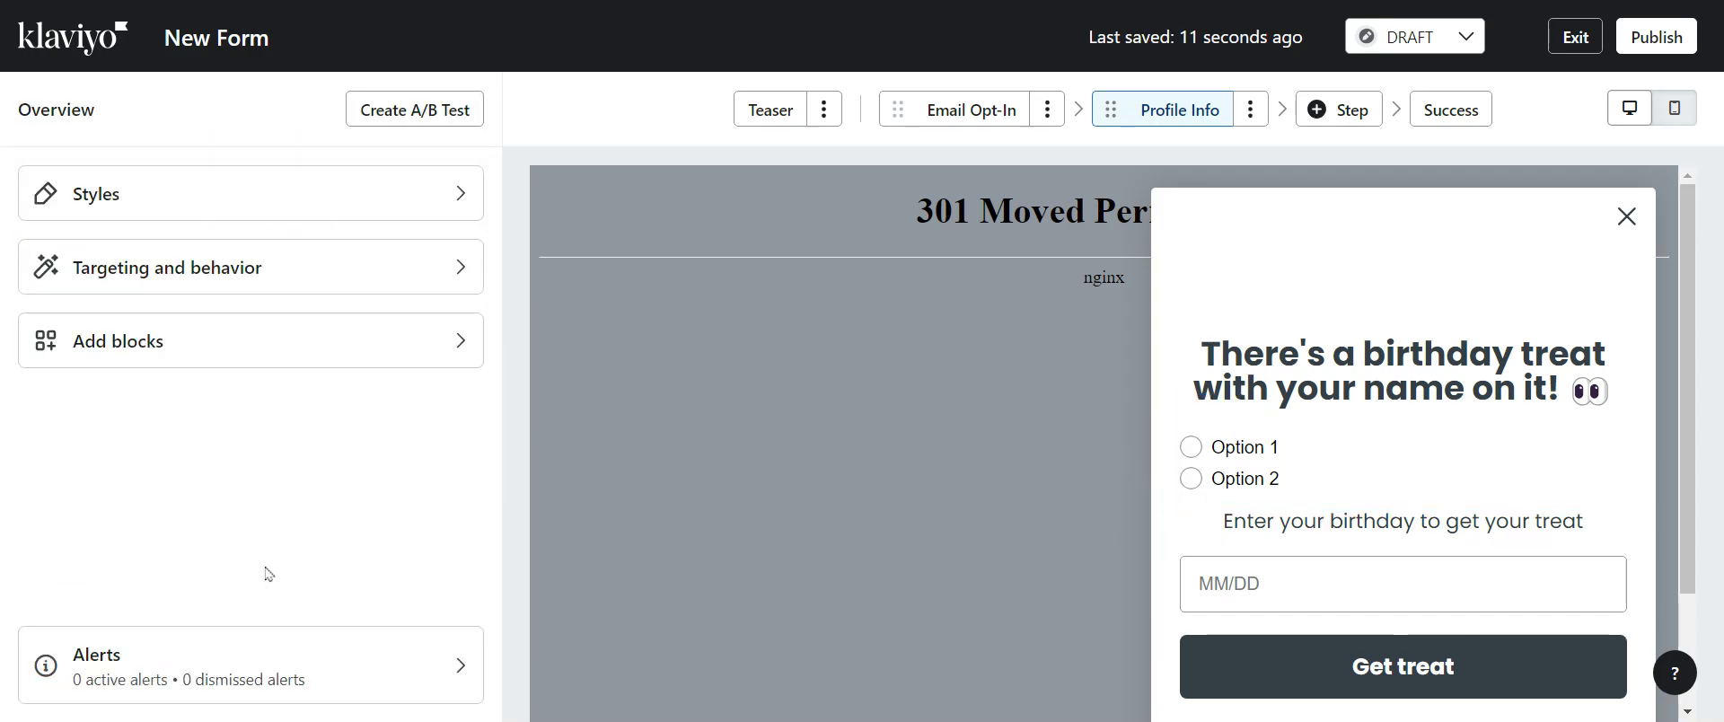
pyautogui.click(176, 341)
pyautogui.scroll(-5, 416, 625)
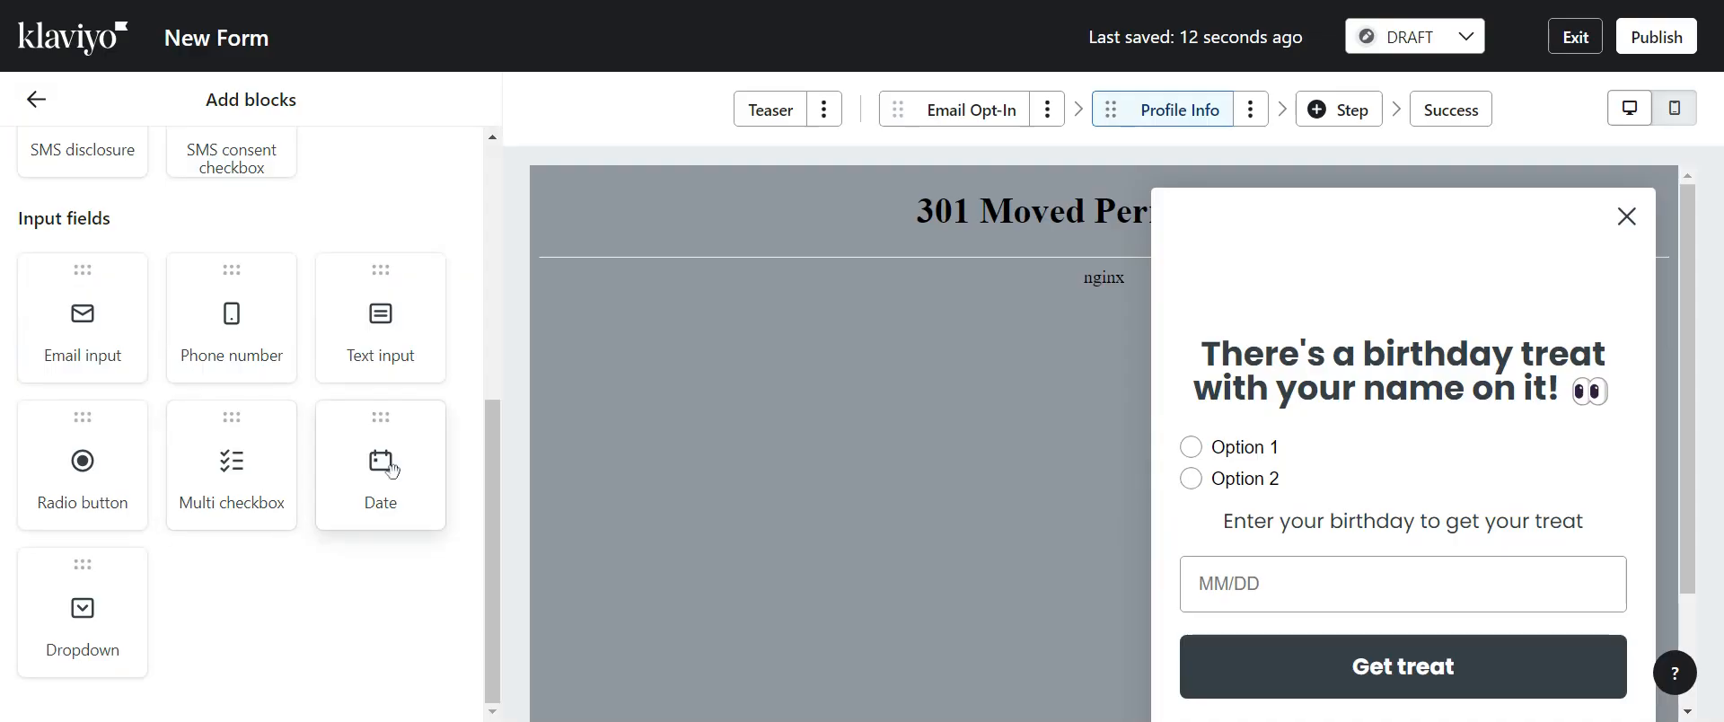
pyautogui.moveTo(23, 623); pyautogui.dragTo(1261, 427)
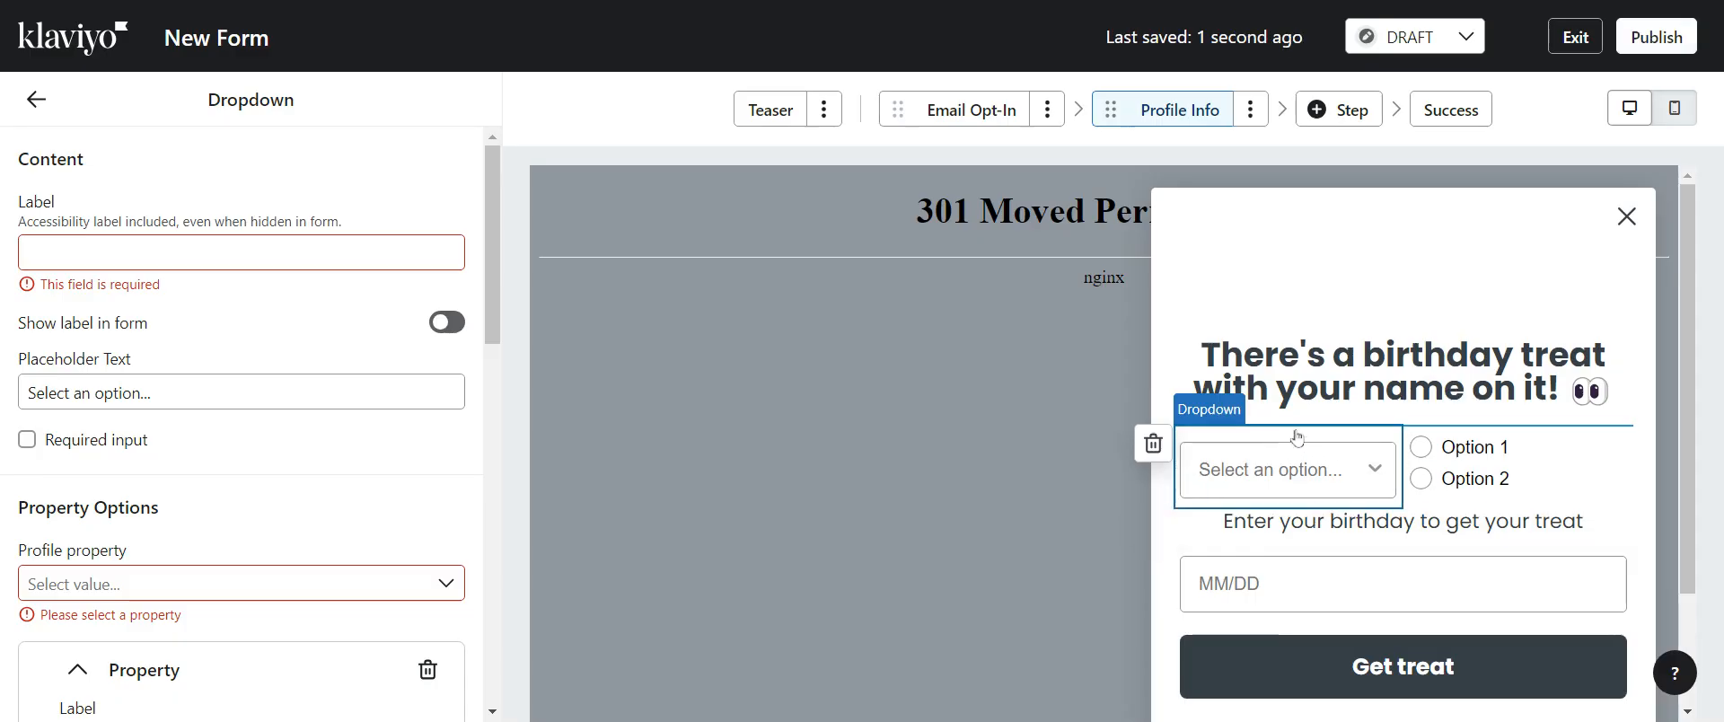
pyautogui.moveTo(1405, 440); pyautogui.dragTo(1440, 532)
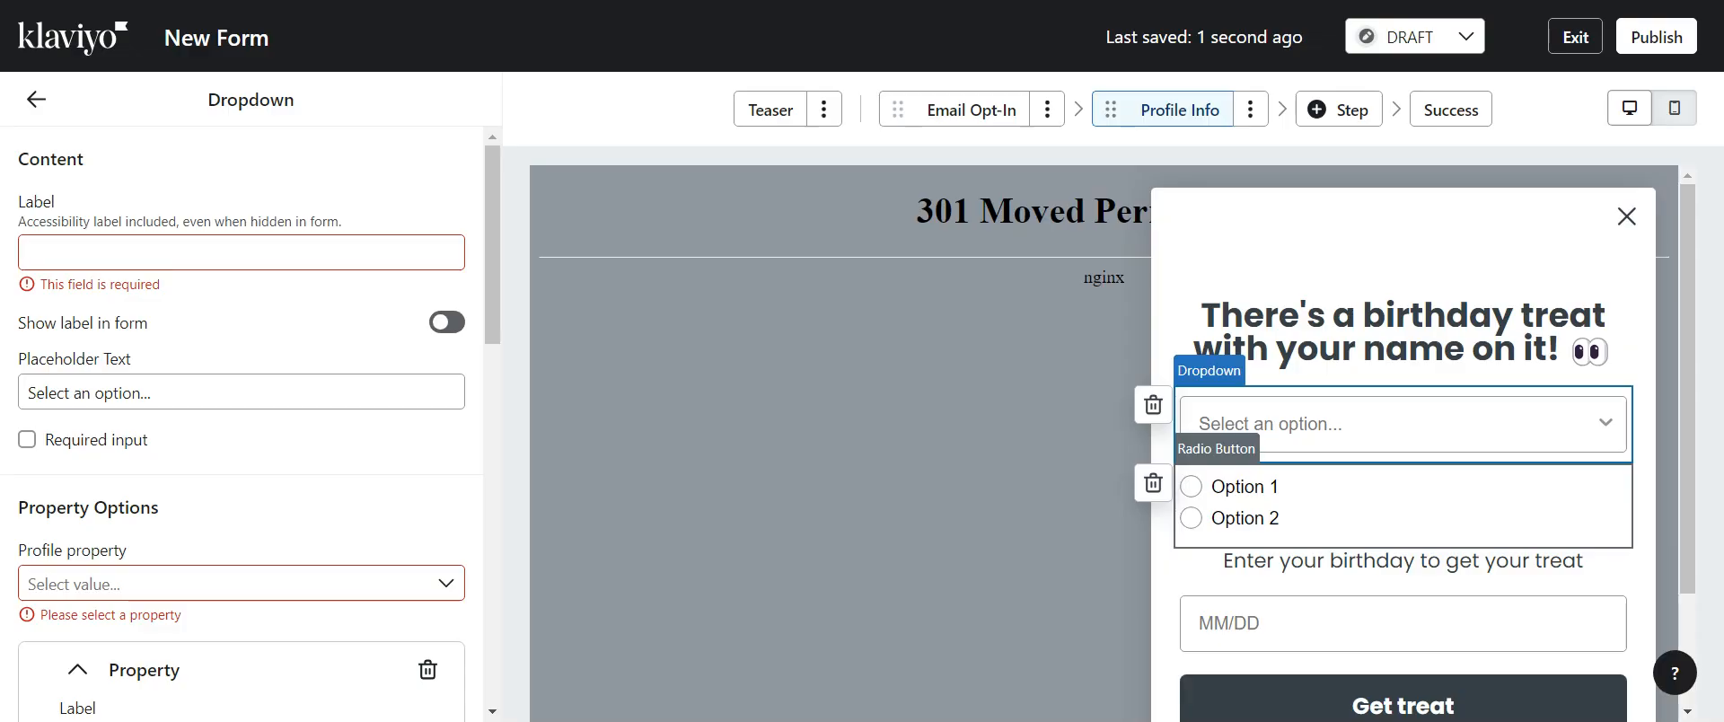
# Set the Get treat button's click action to Subscribe via SMS
pyautogui.click(1335, 708)
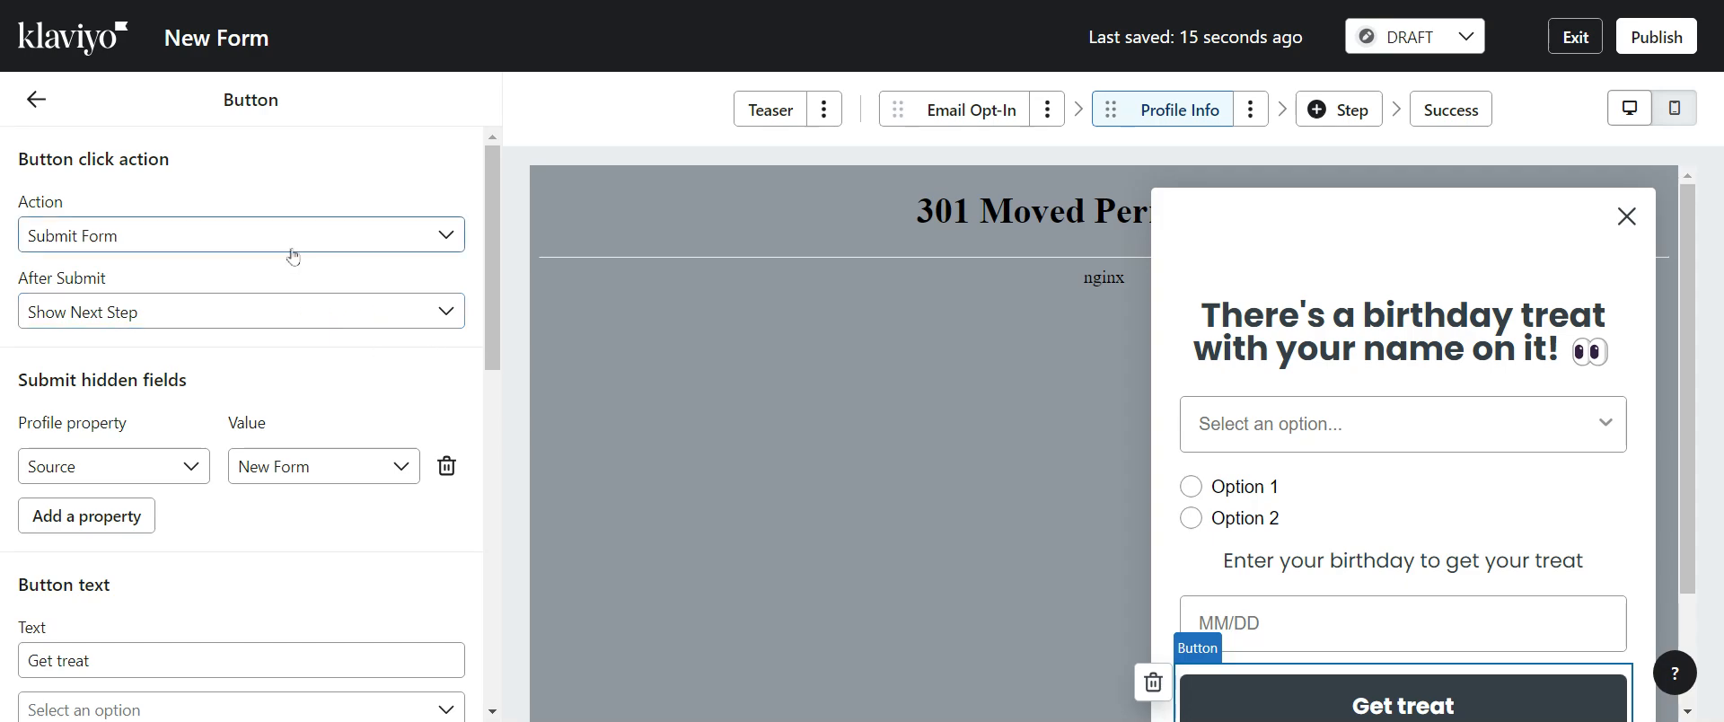
pyautogui.click(266, 237)
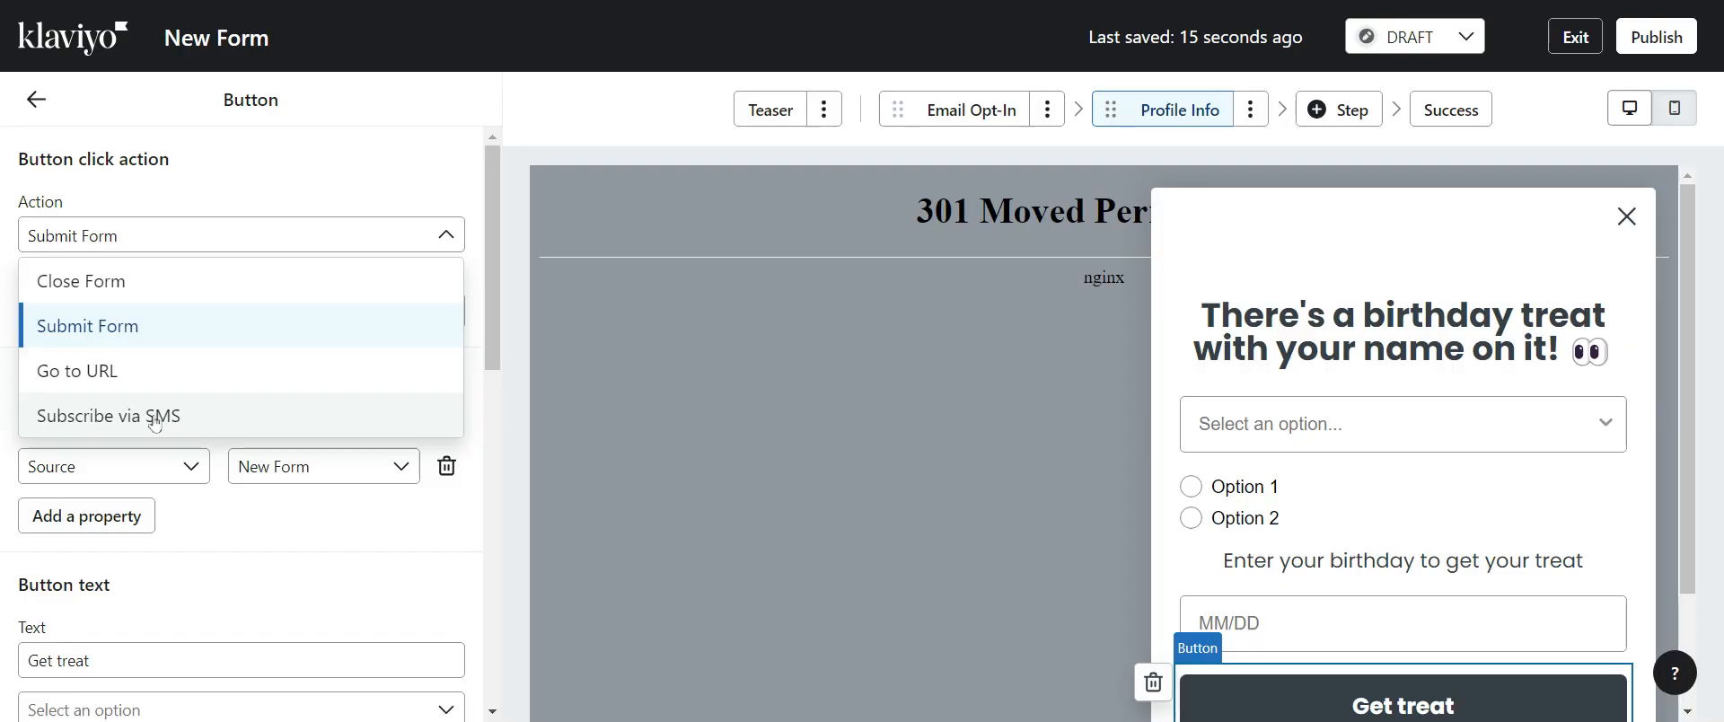
pyautogui.click(342, 231)
pyautogui.click(332, 235)
pyautogui.click(107, 413)
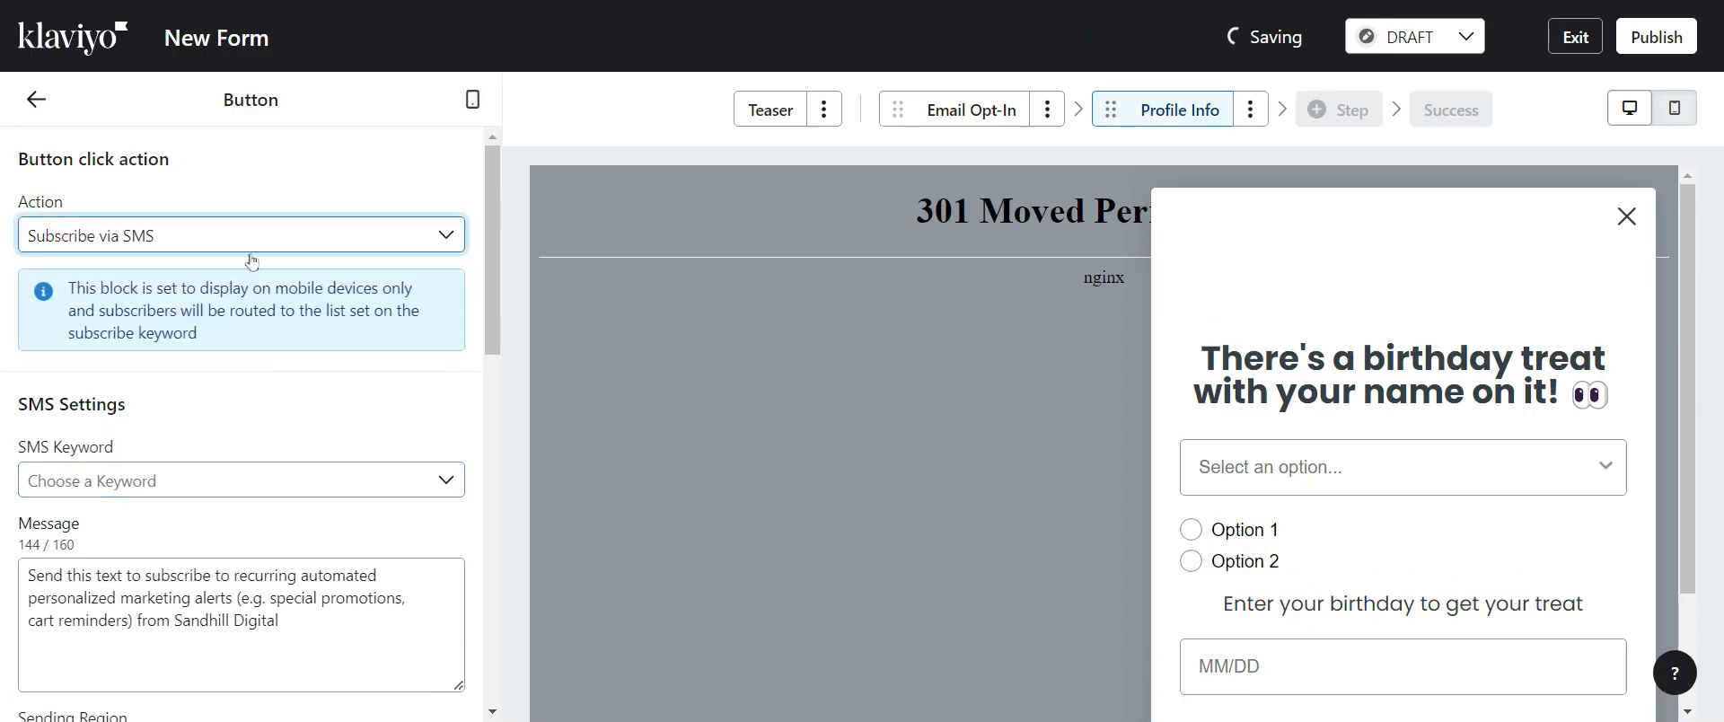
# Open the Email Opt-In step's Subscribe button settings and review the list to submit options
pyautogui.click(957, 112)
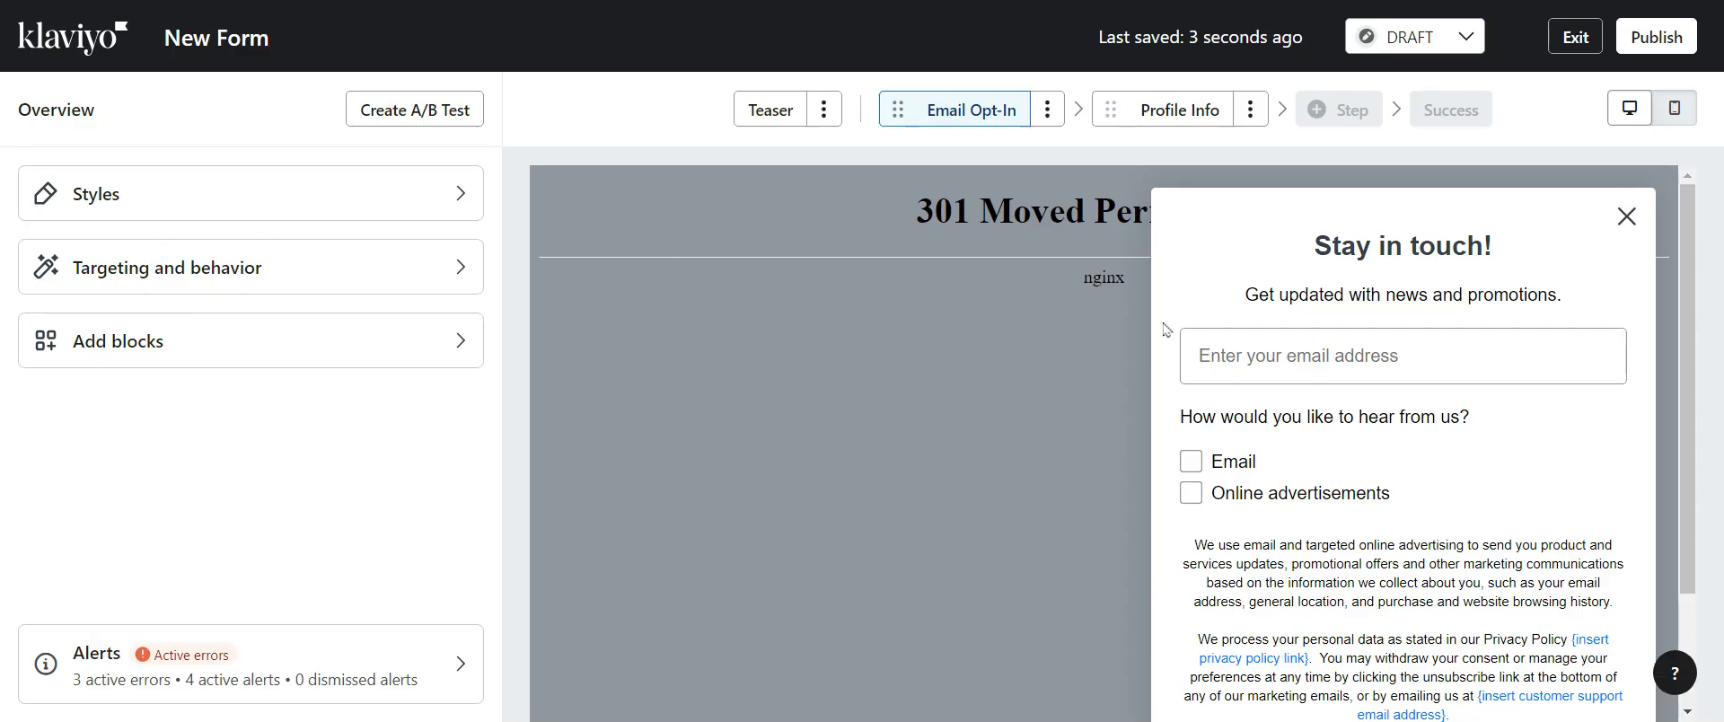
pyautogui.scroll(-2, 1302, 448)
pyautogui.click(1382, 628)
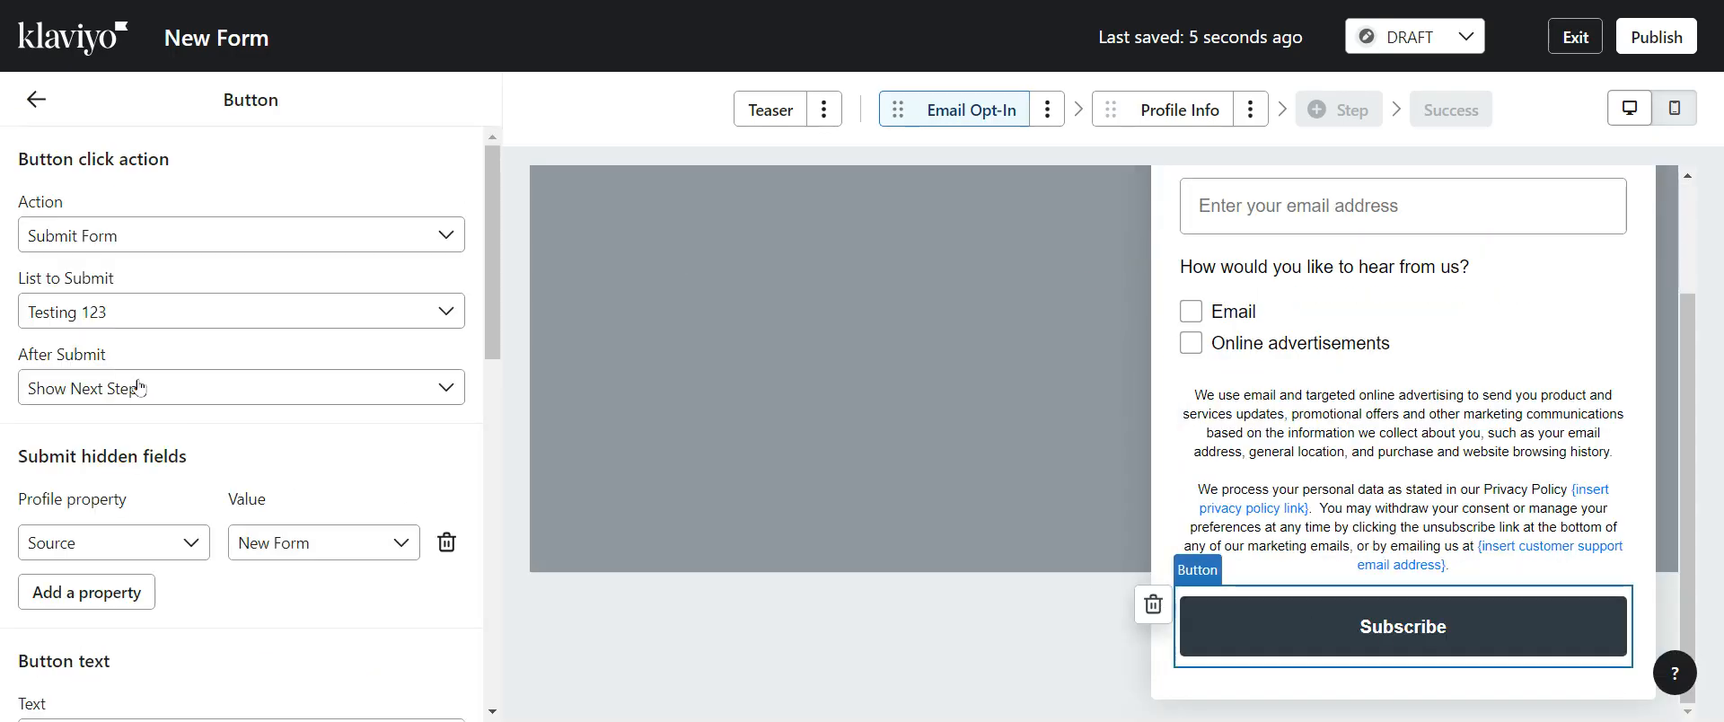
pyautogui.click(151, 312)
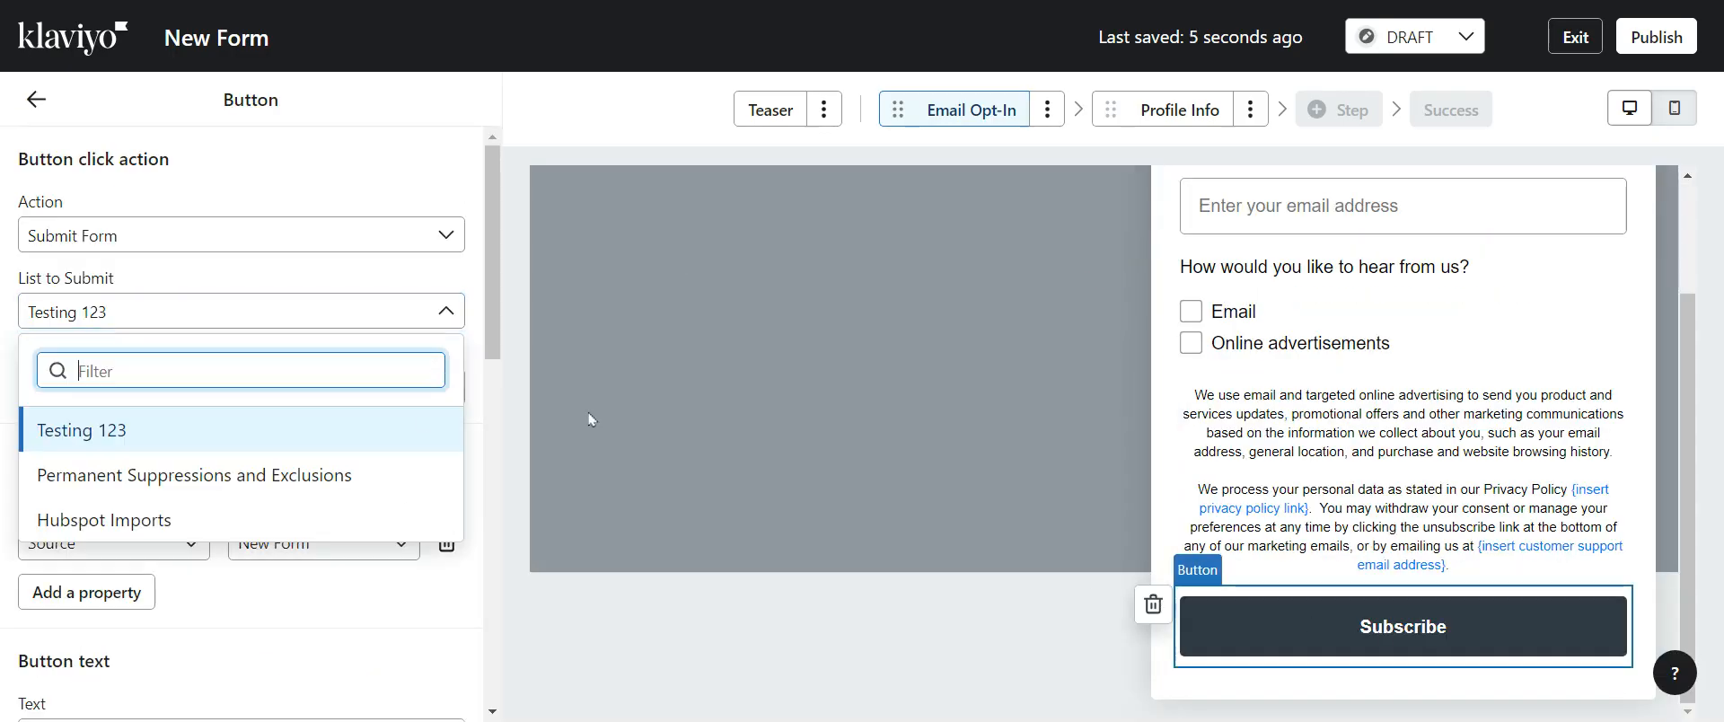
pyautogui.click(1253, 154)
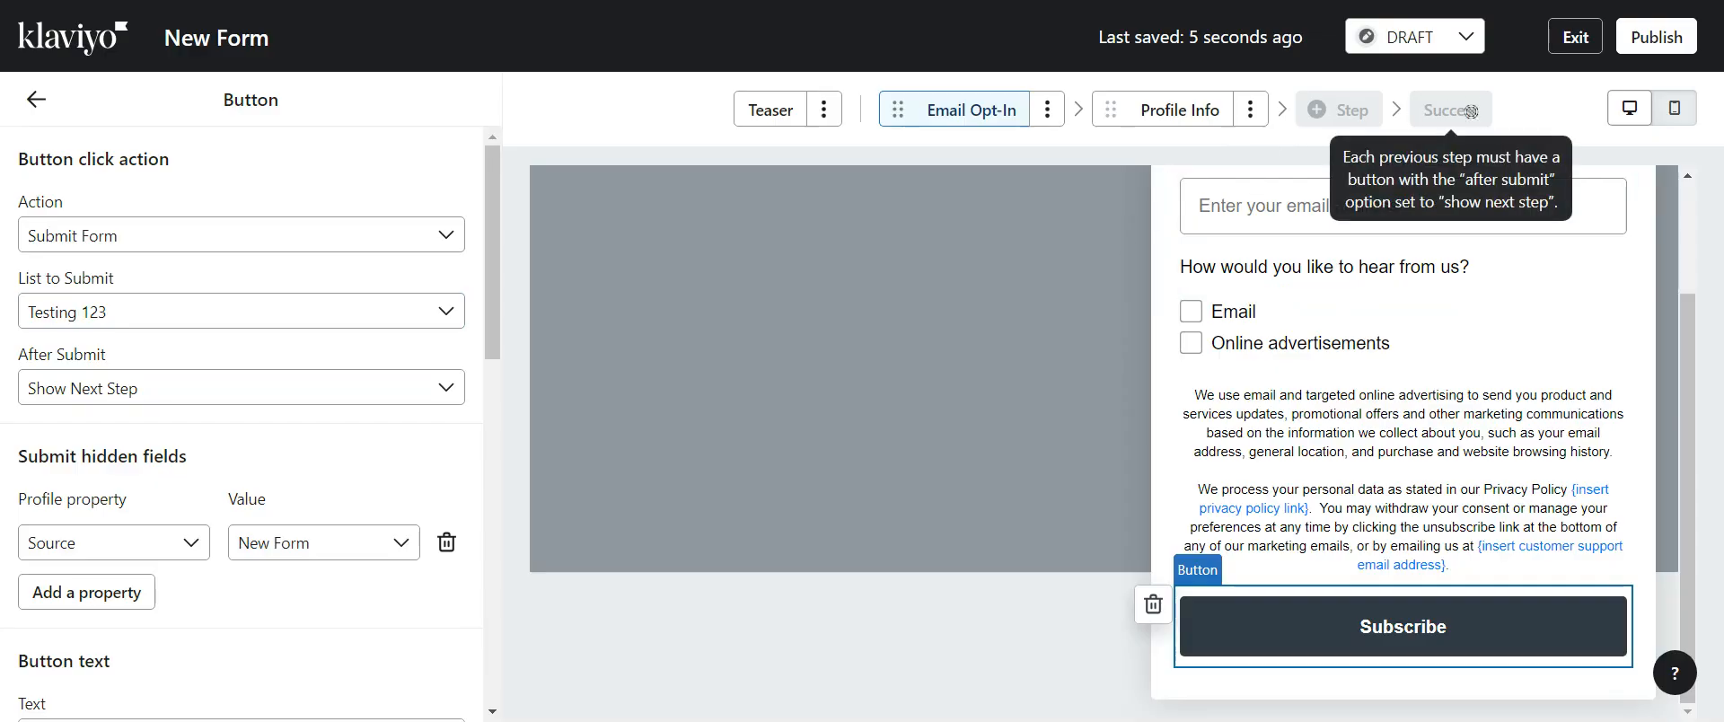